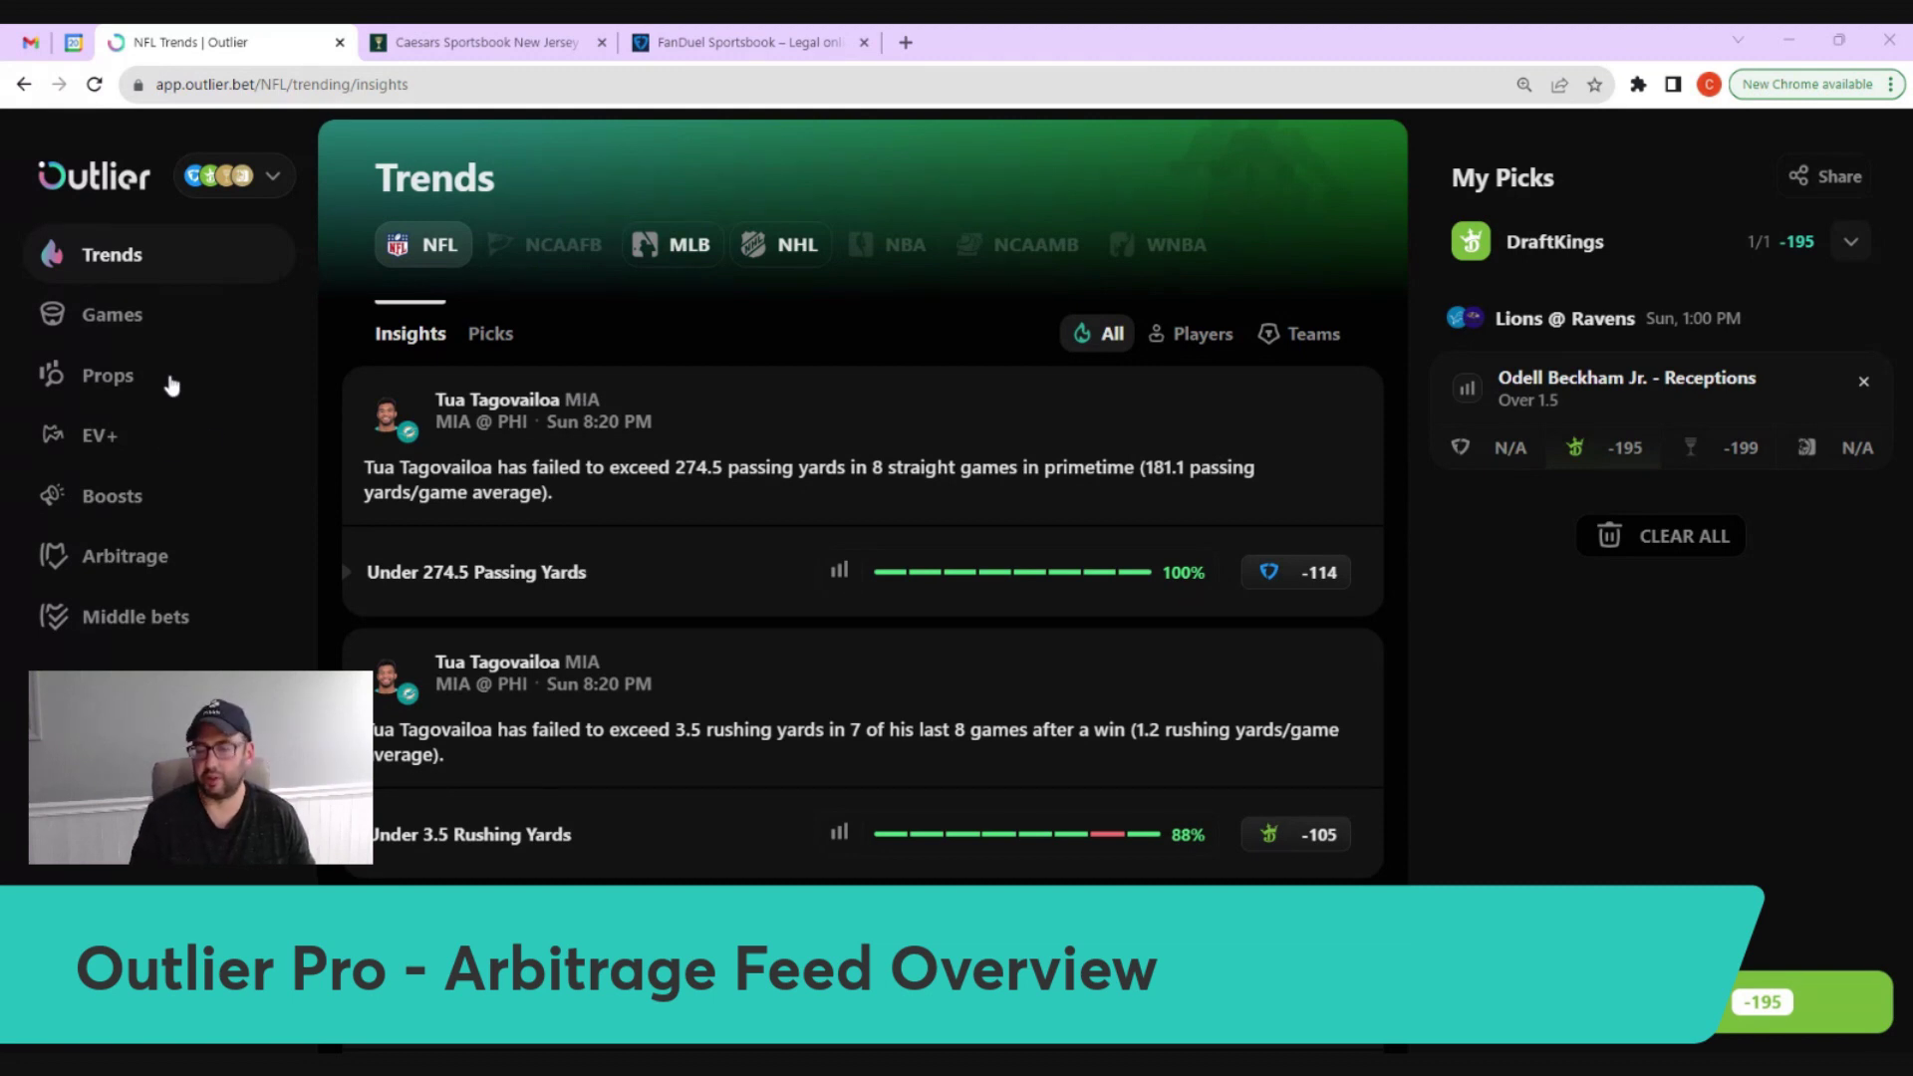
Open the Arbitrage feed from the Outlier Pro sidebar.
left_click(142, 558)
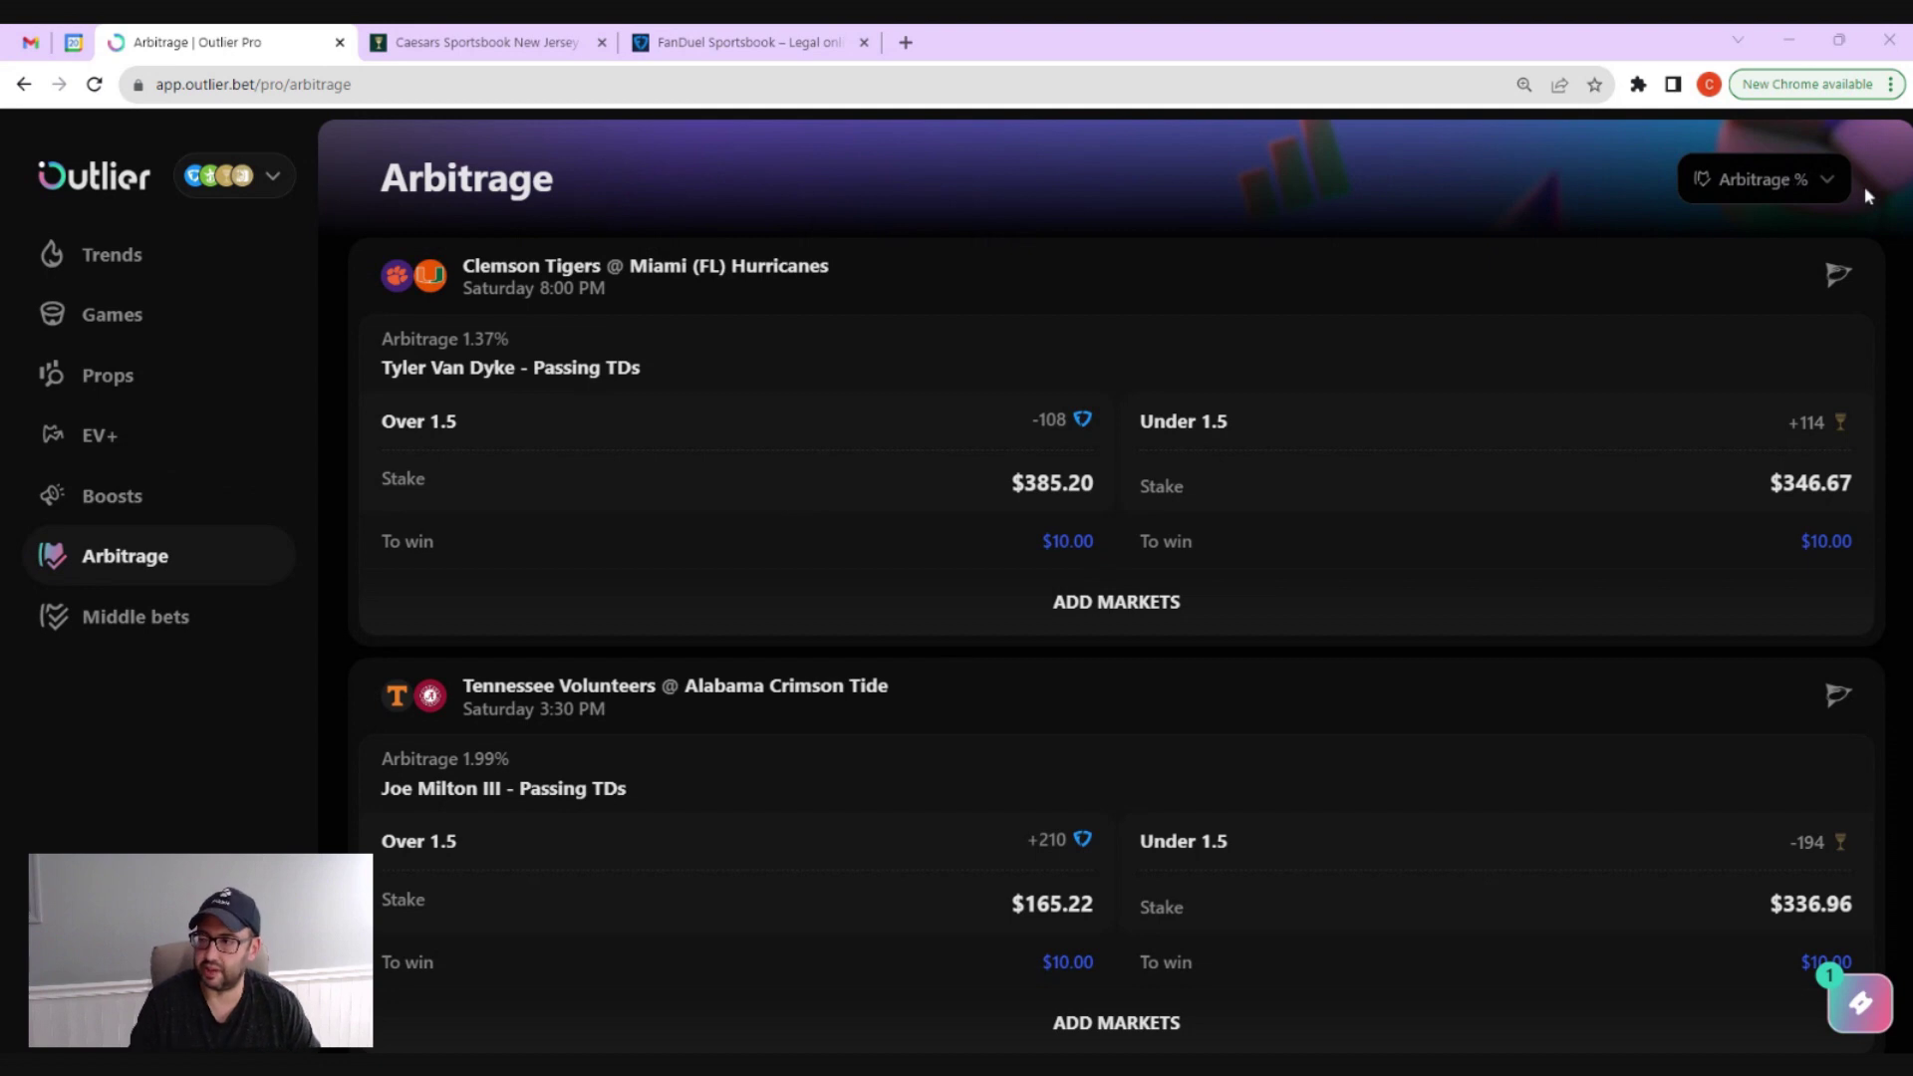
left_click(1825, 180)
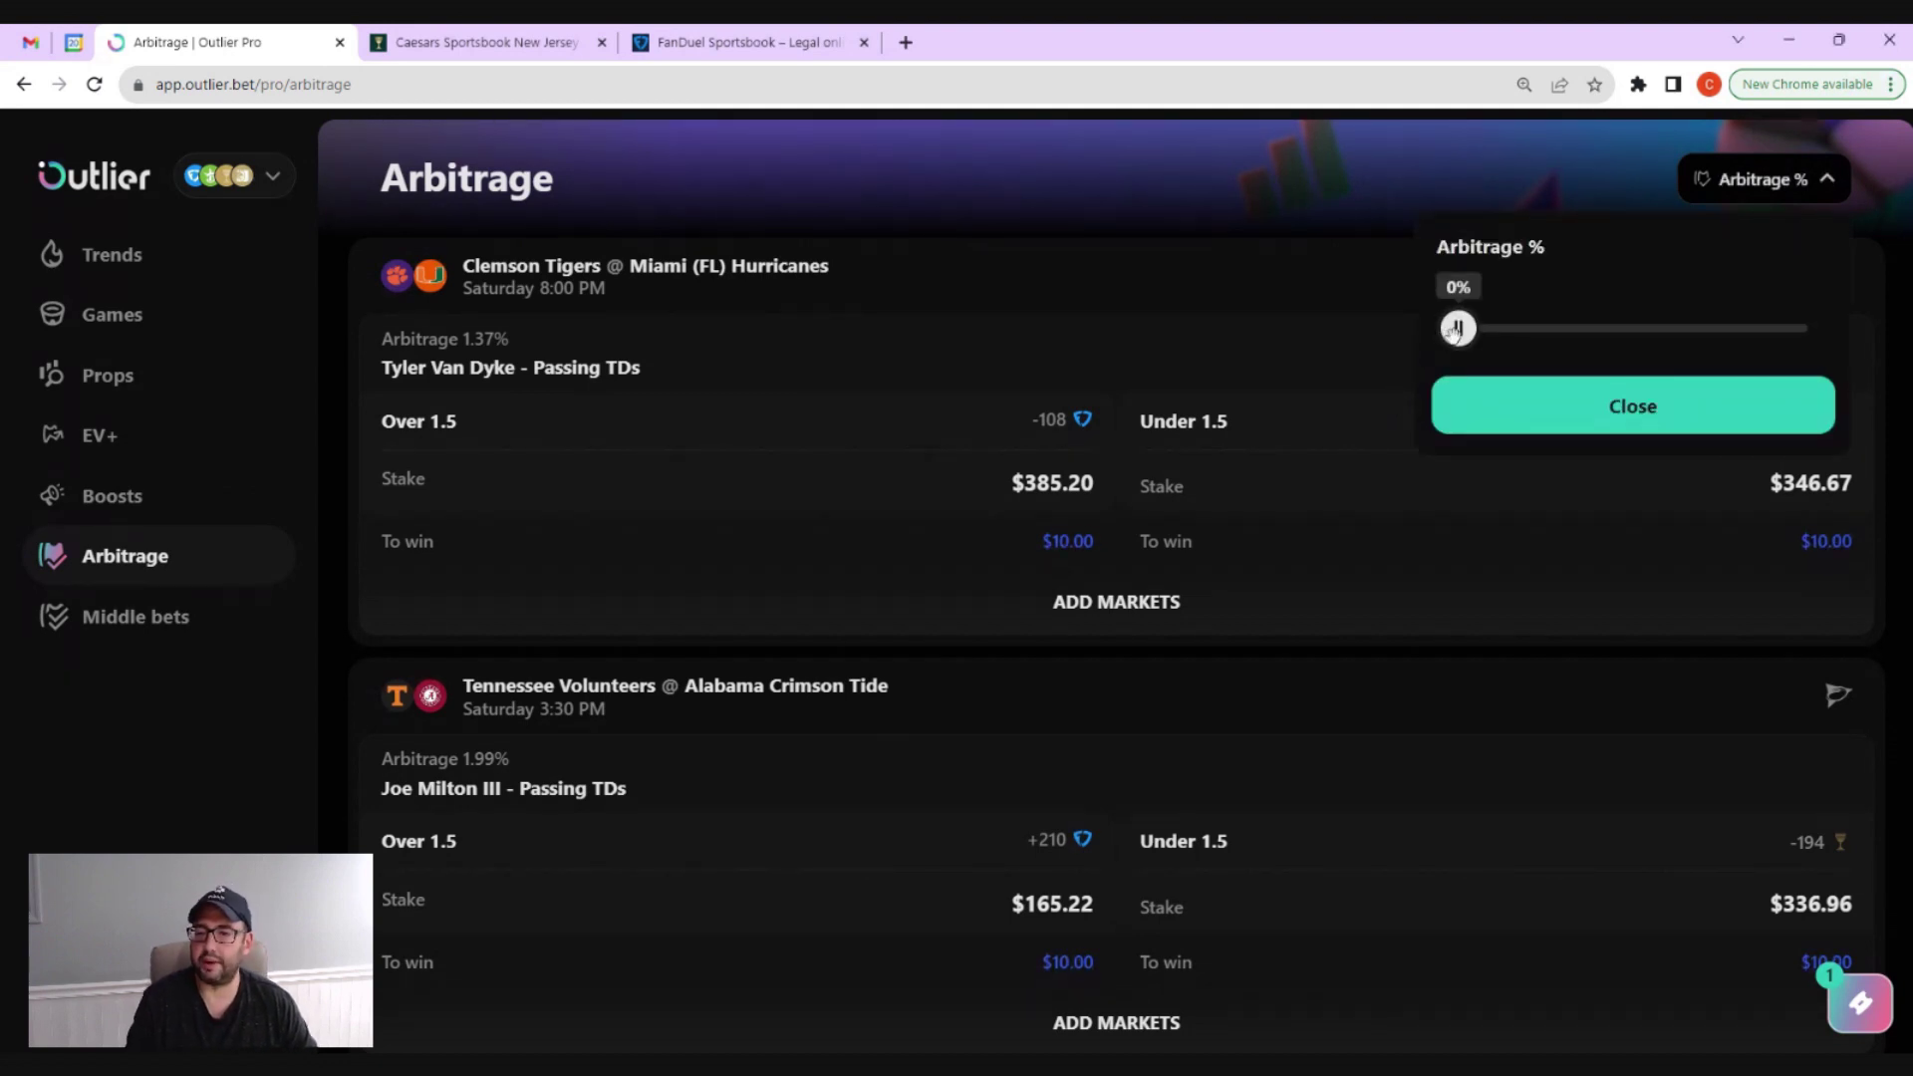
mouse_move(1457, 330)
left_mouse_down()
mouse_move(1692, 329)
mouse_move(1456, 334)
left_mouse_up()
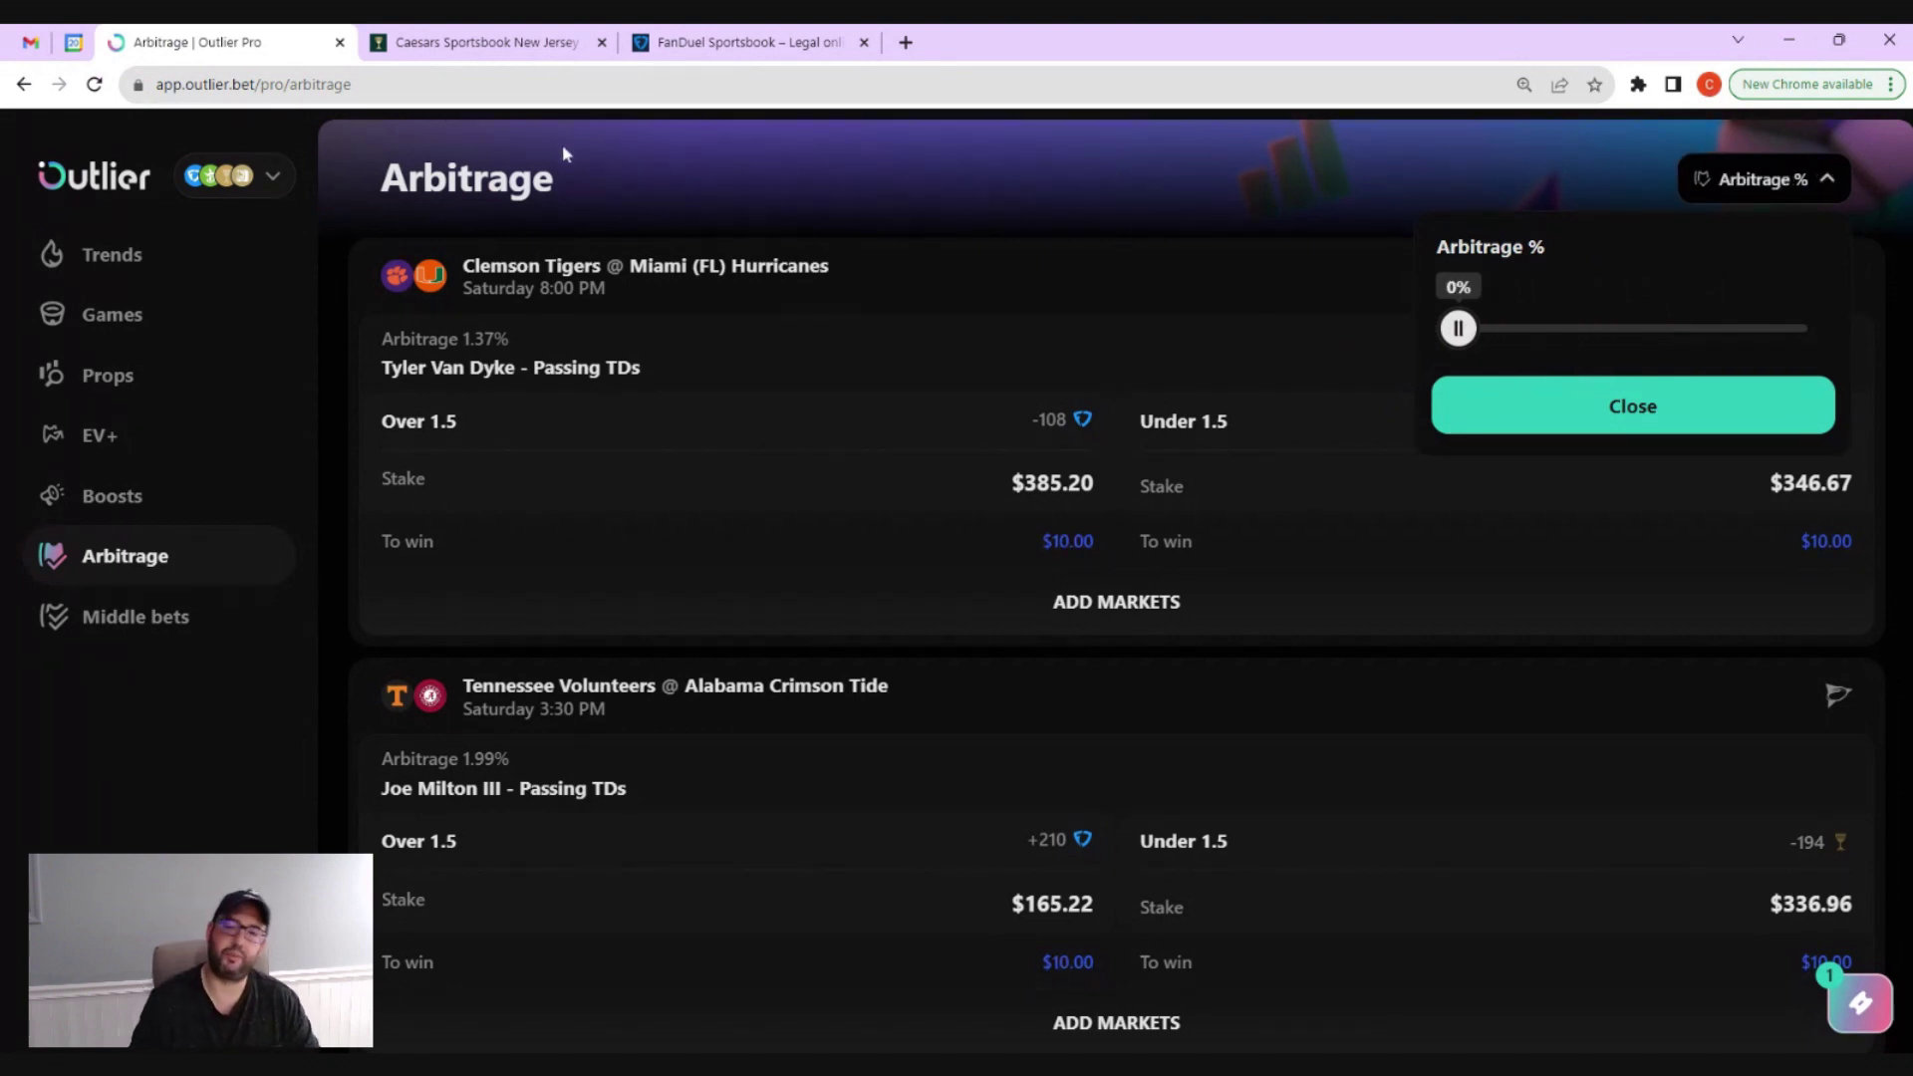
left_click(815, 176)
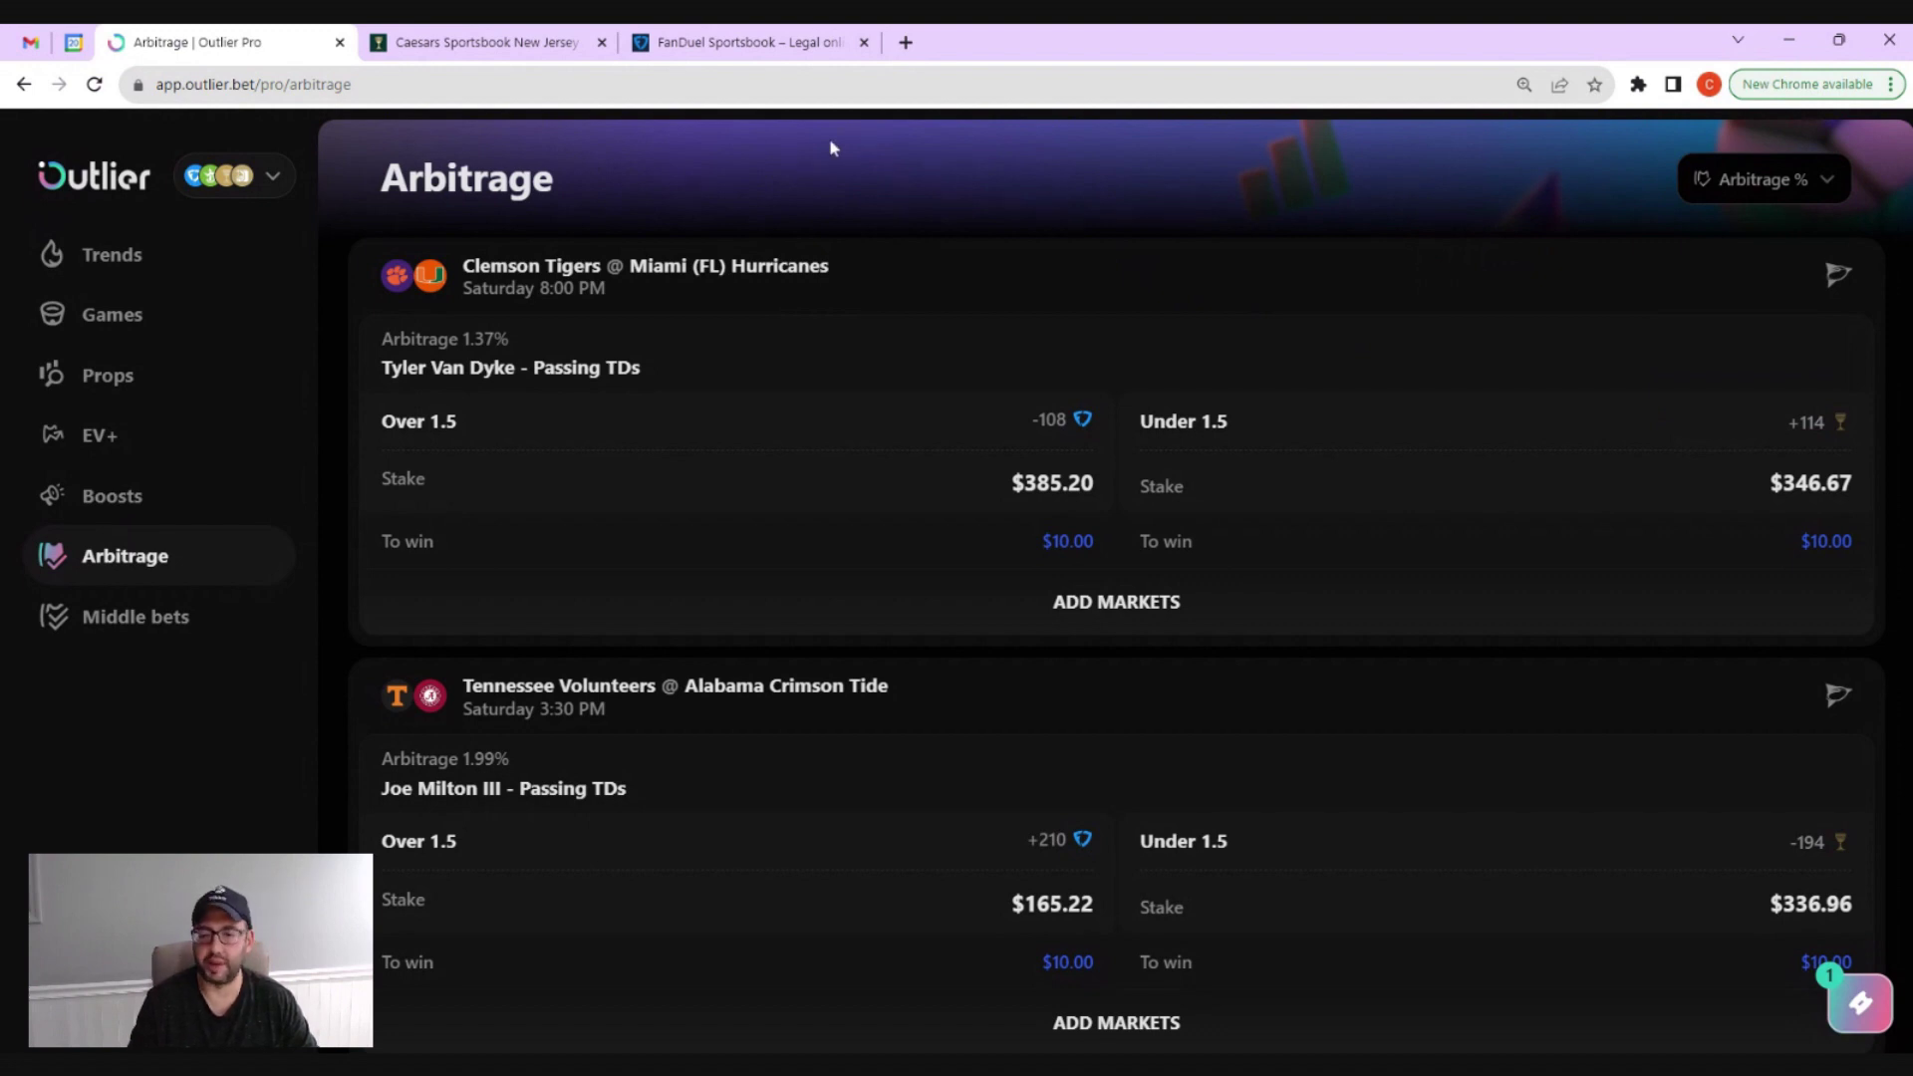
Scroll the arbitrage feed down to the Tennessee @ Alabama card.
scroll(1409, 731, "down", 1)
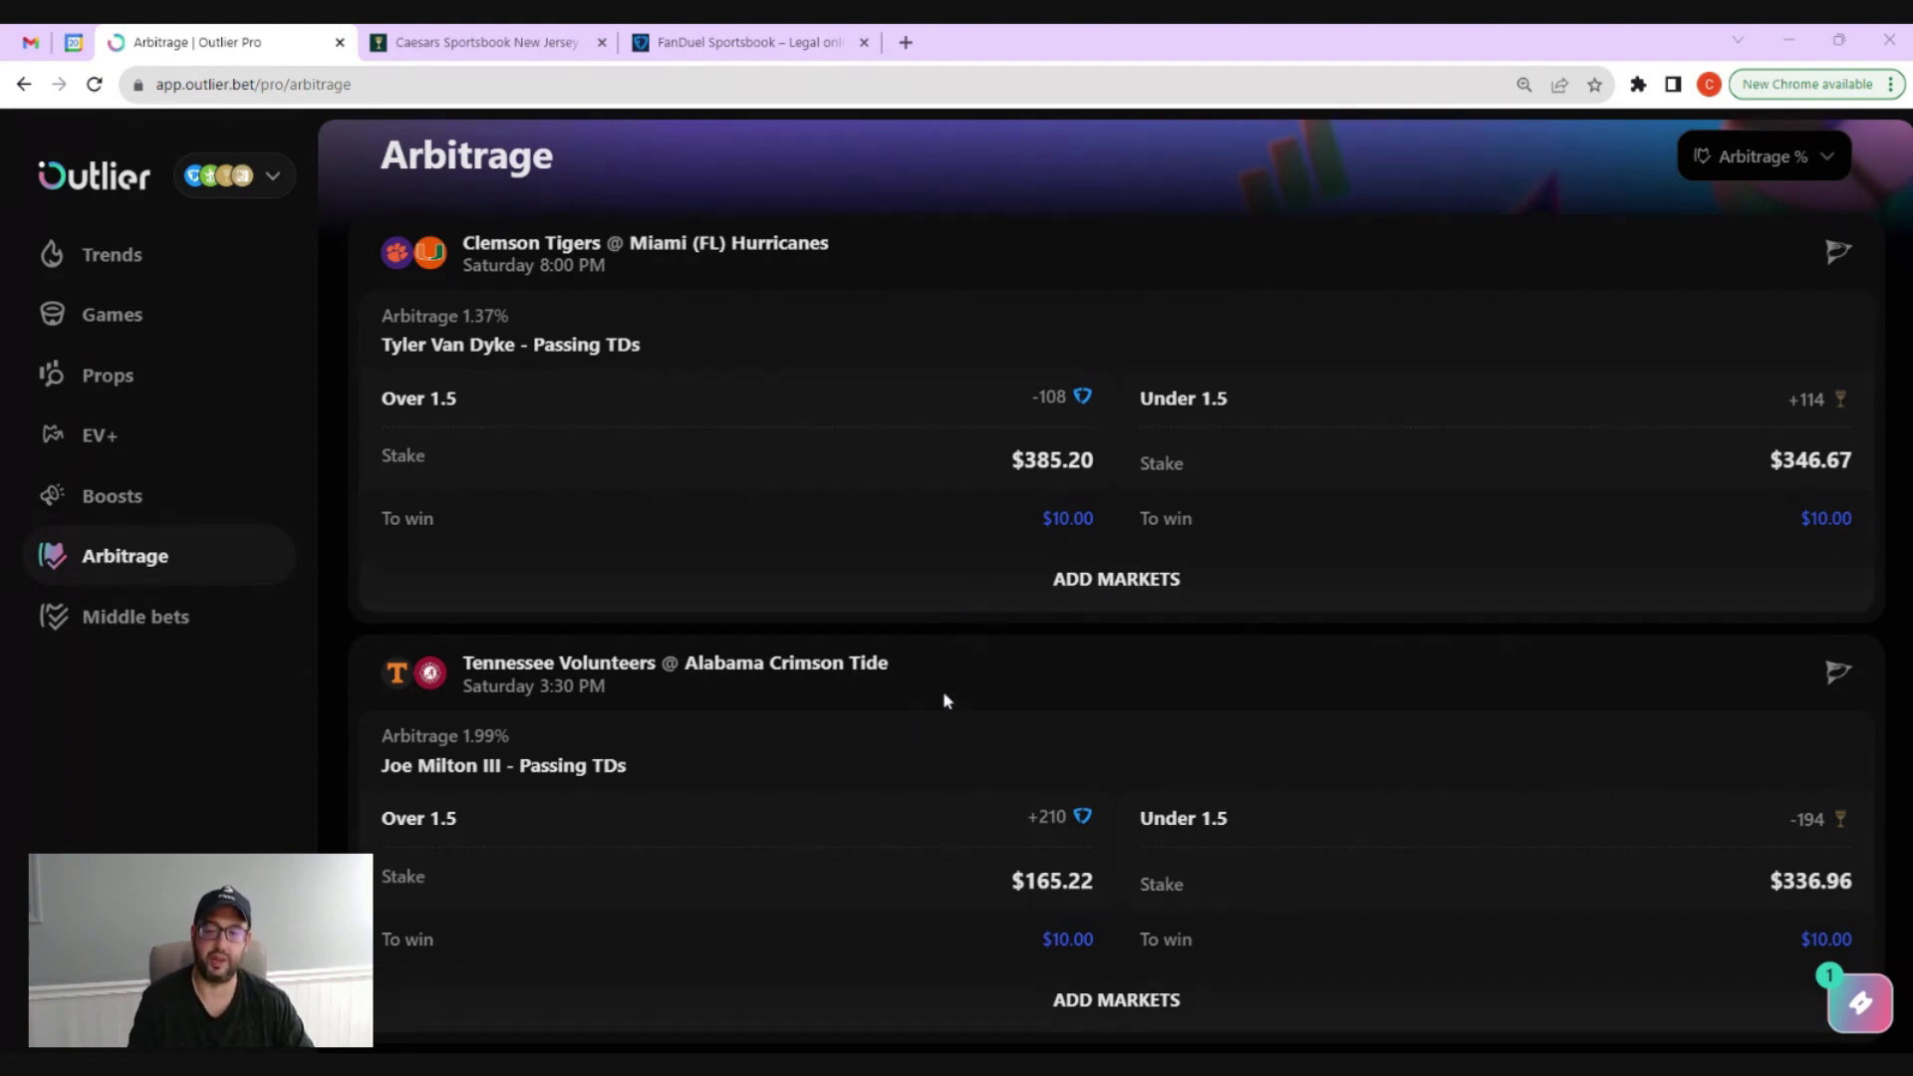
Open the Joe Milton III profit calculator and change the bet amount from 100 to 500.
left_click(1121, 1000)
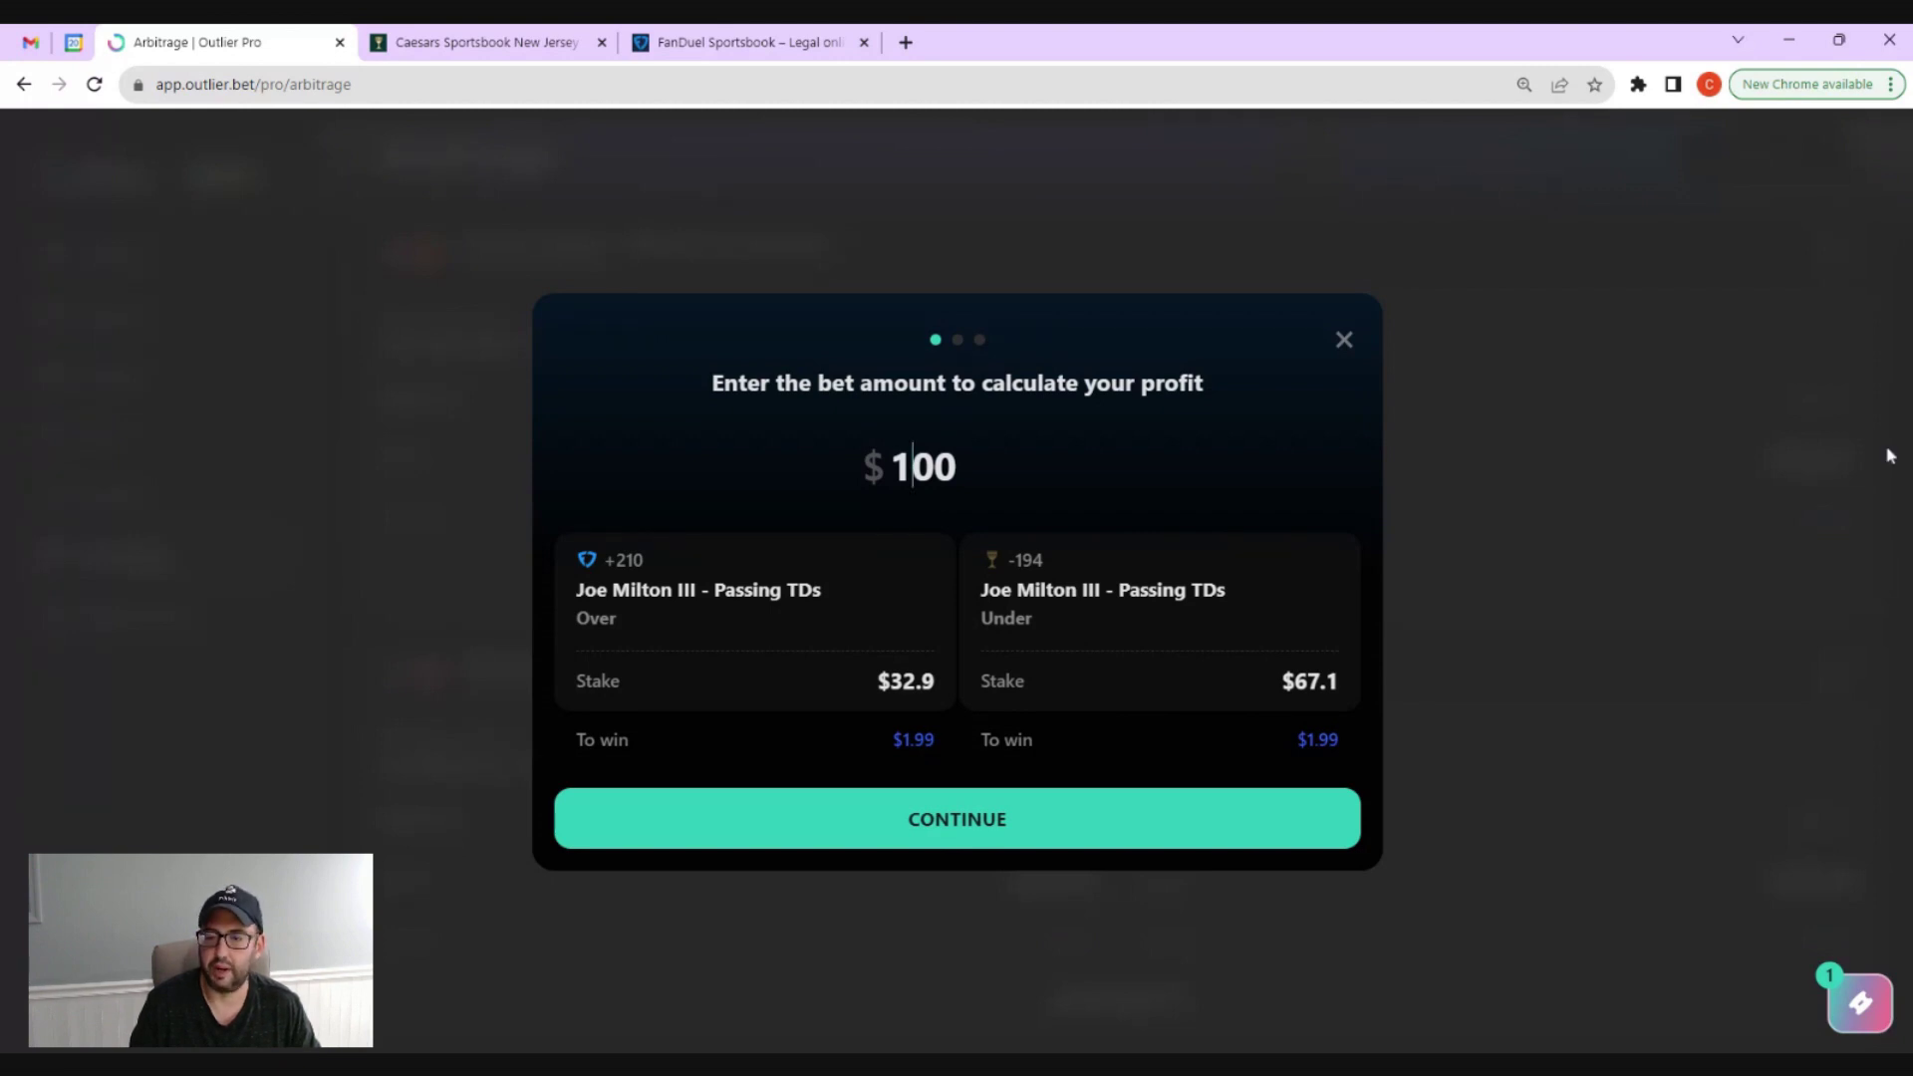
key("BackSpace")
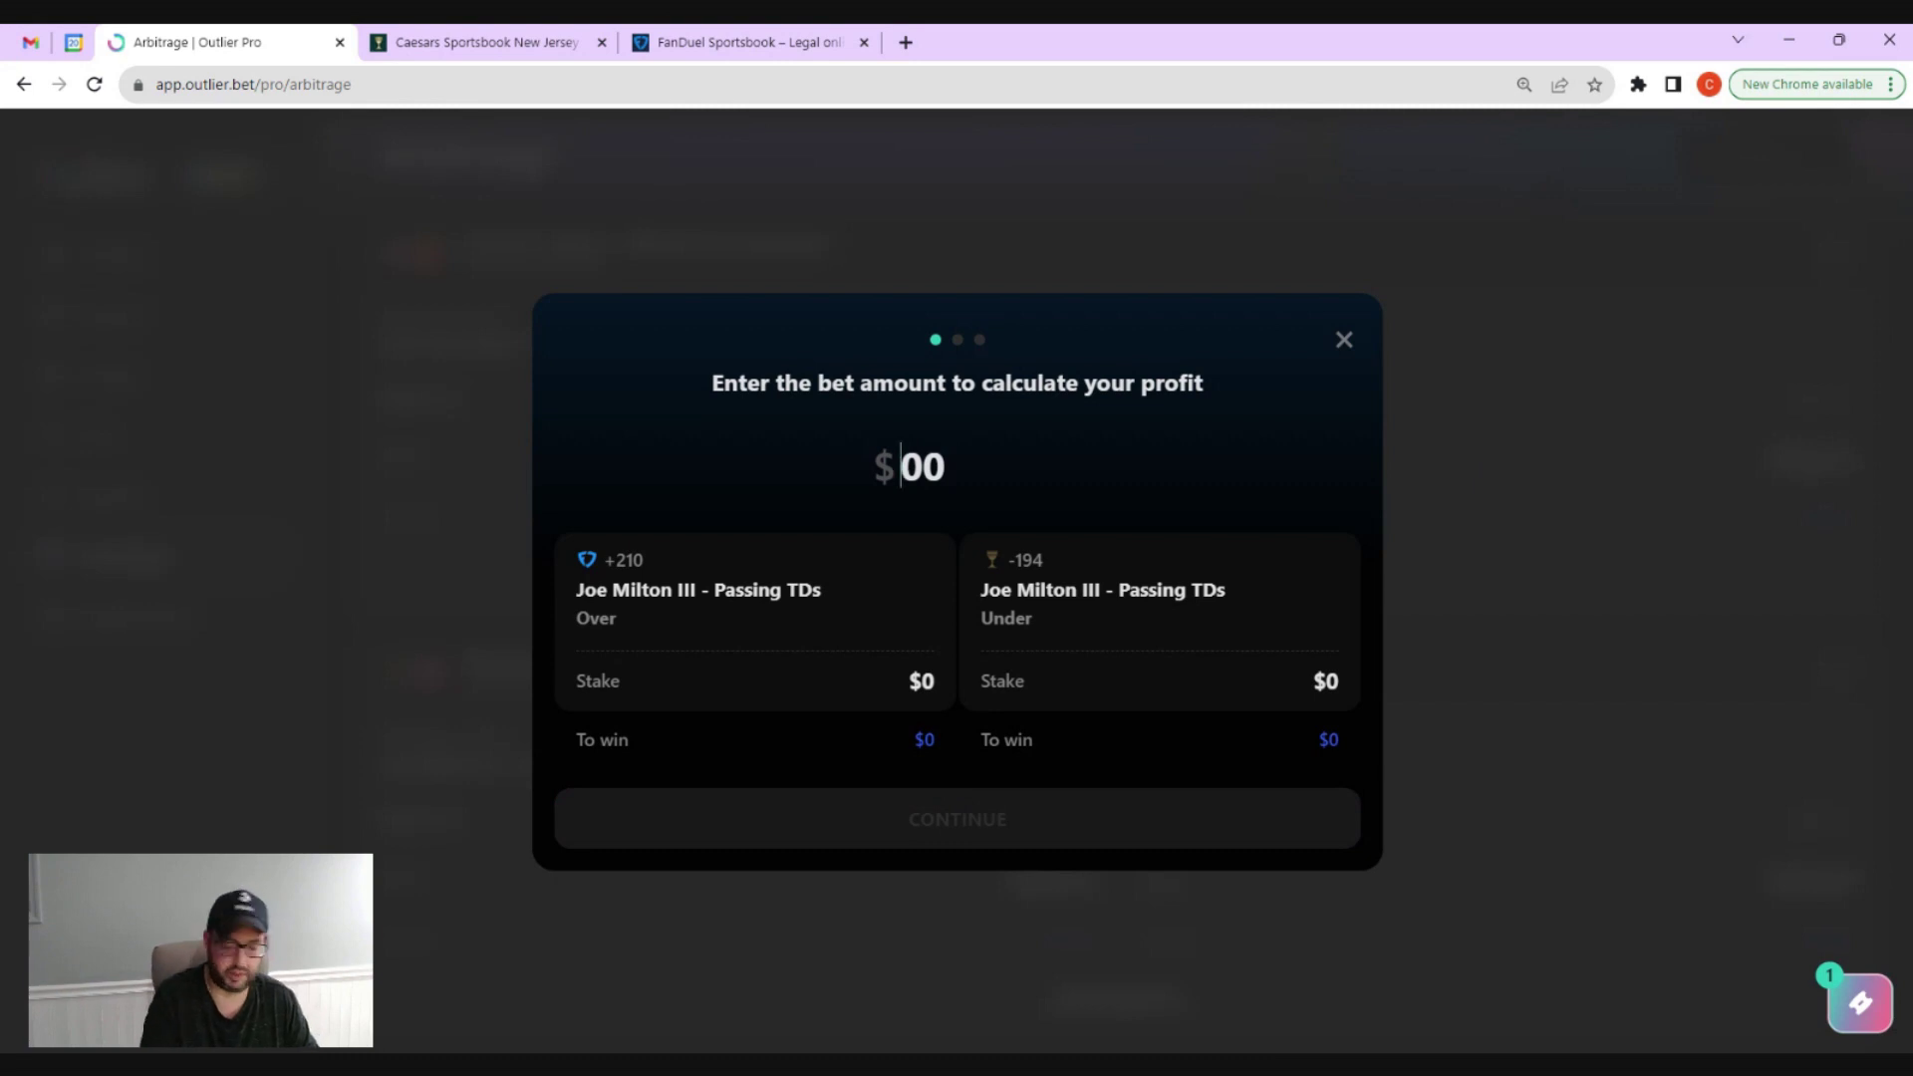
type("4")
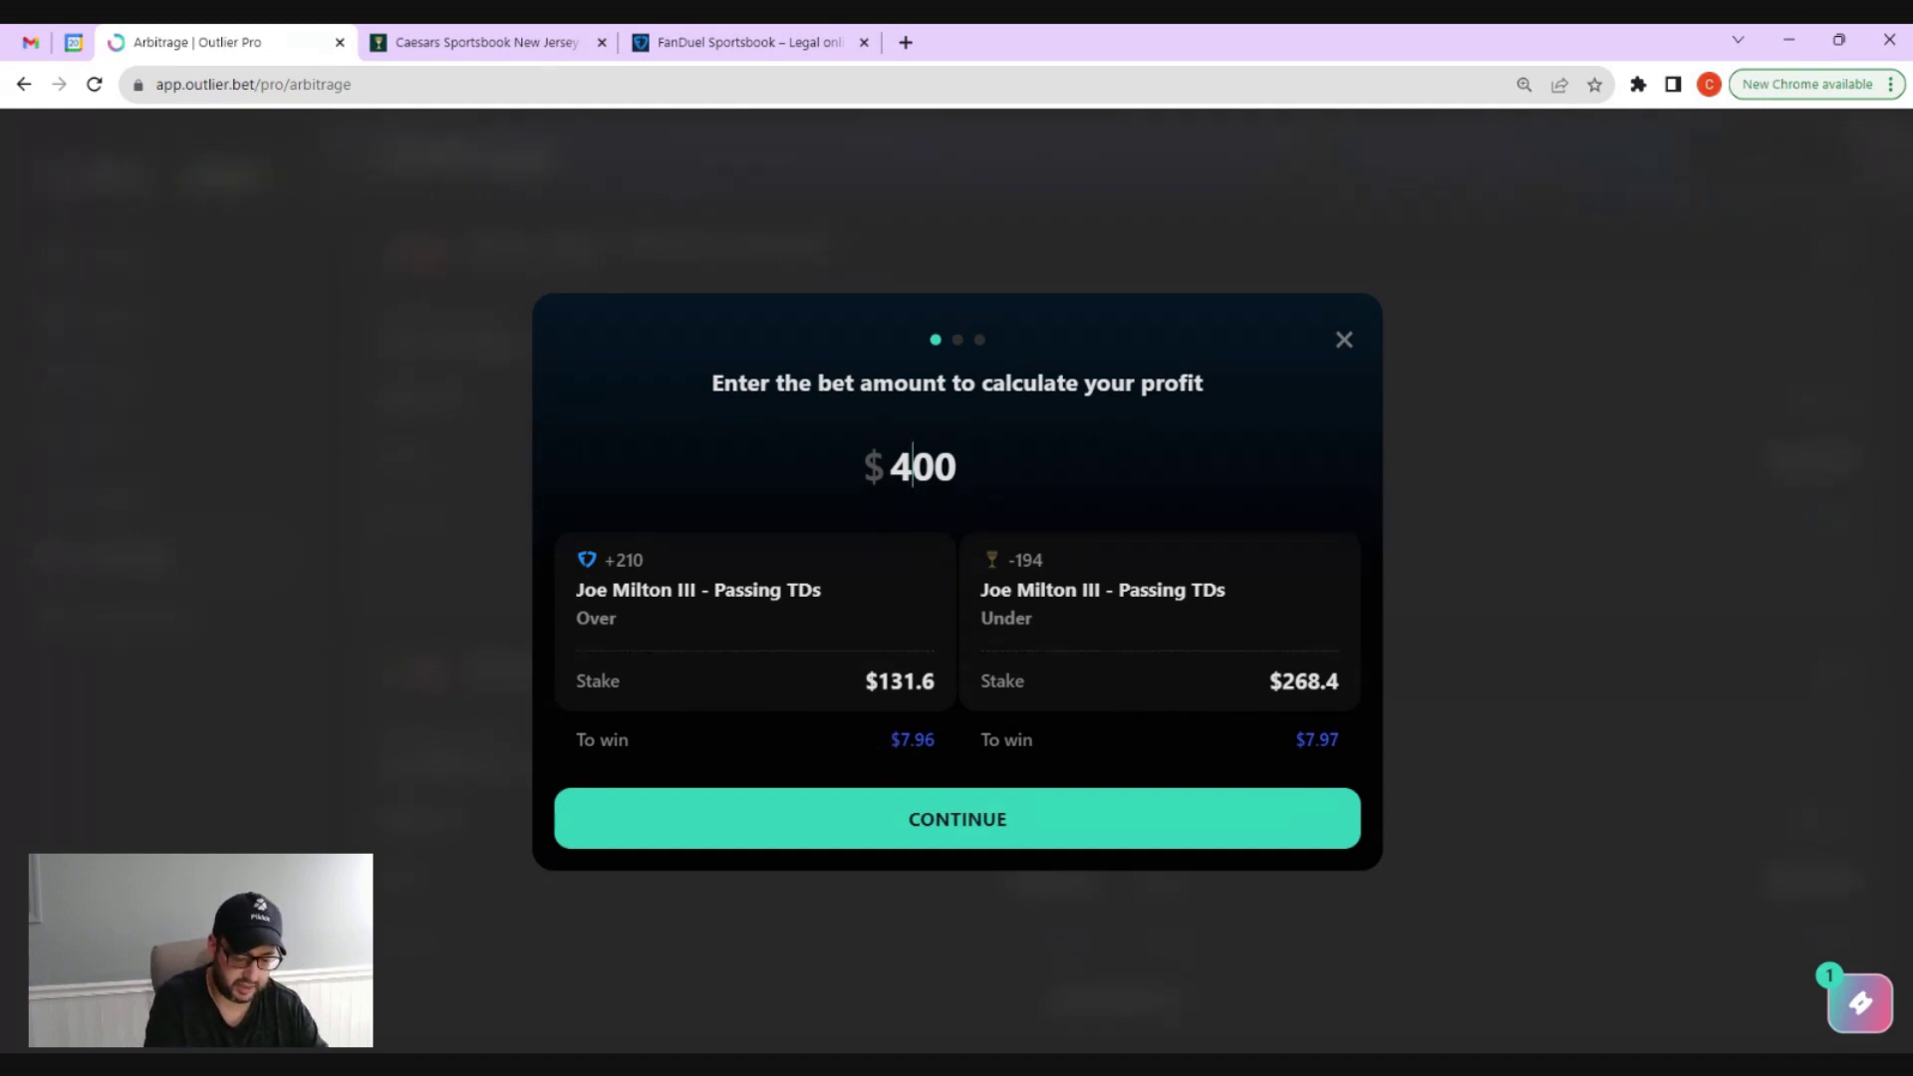
key("Delete")
type("5")
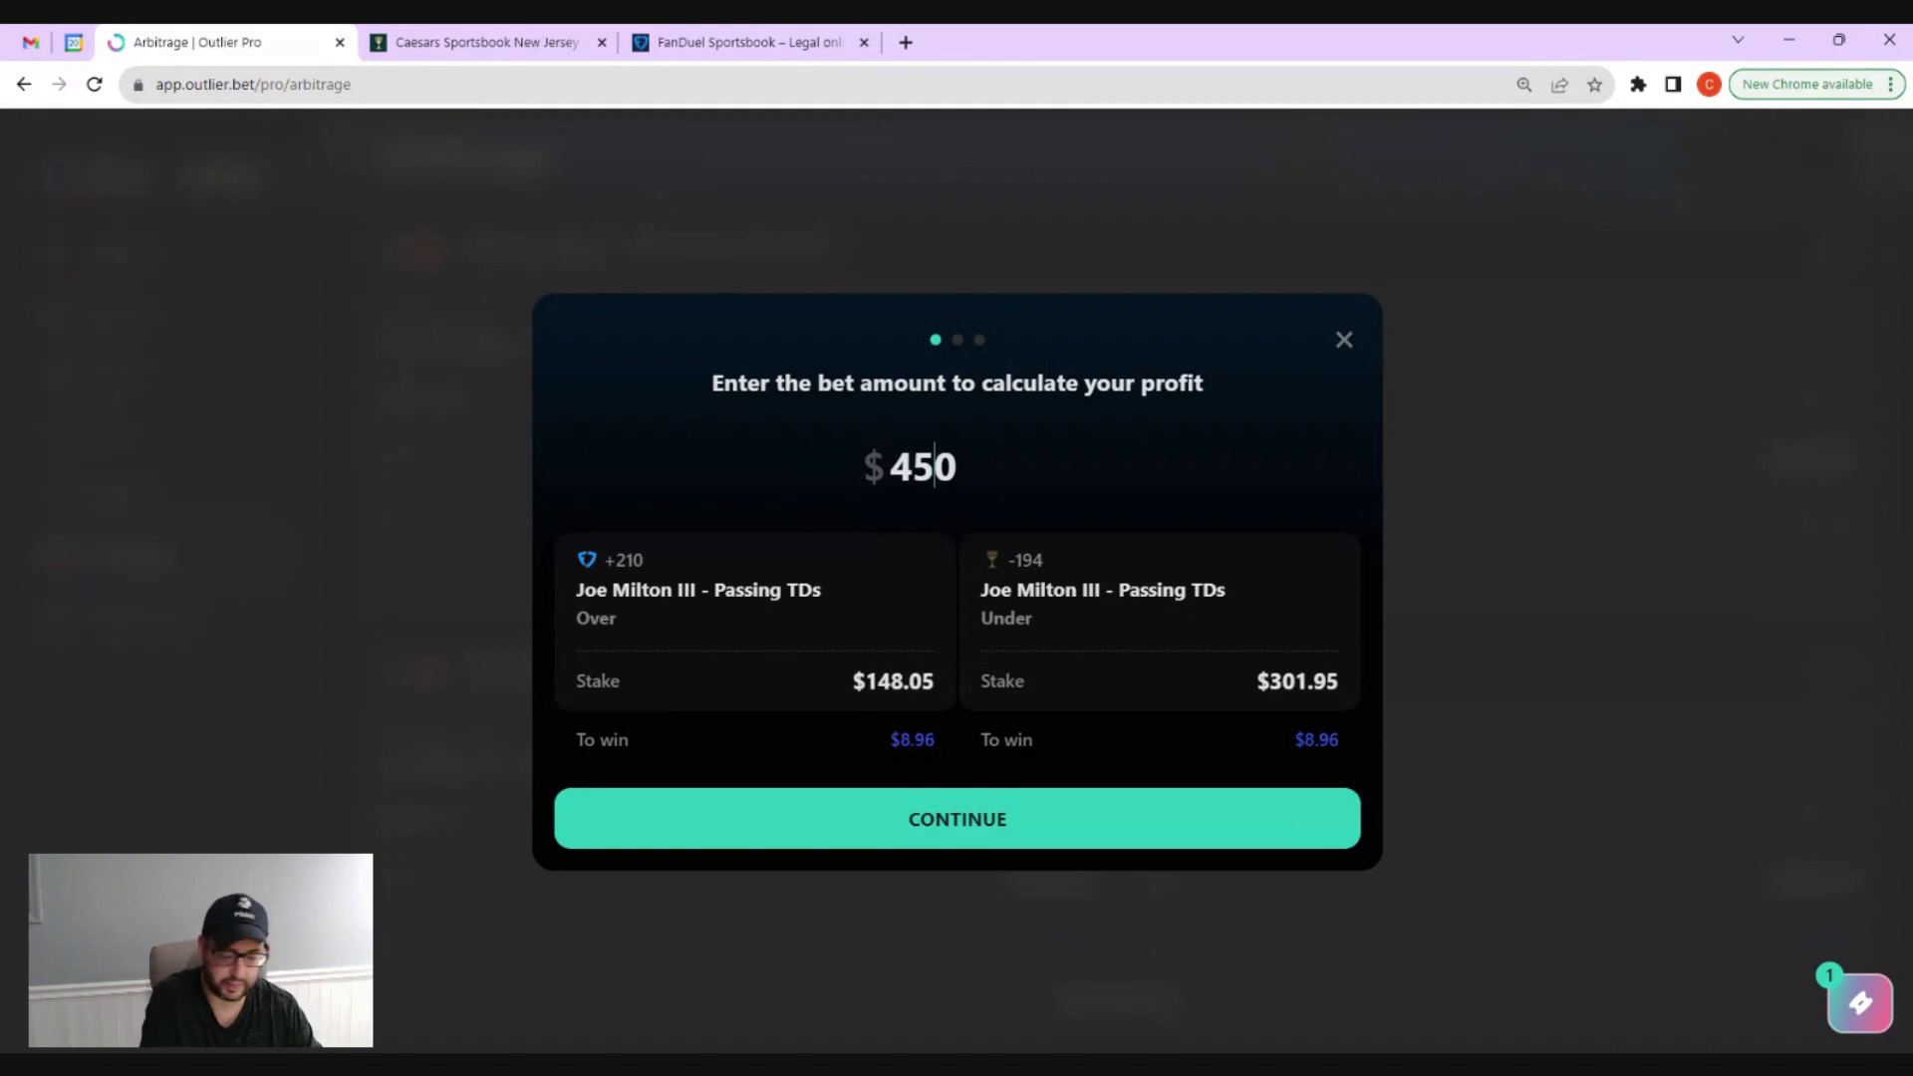
key("BackSpace")
key("BackSpace")
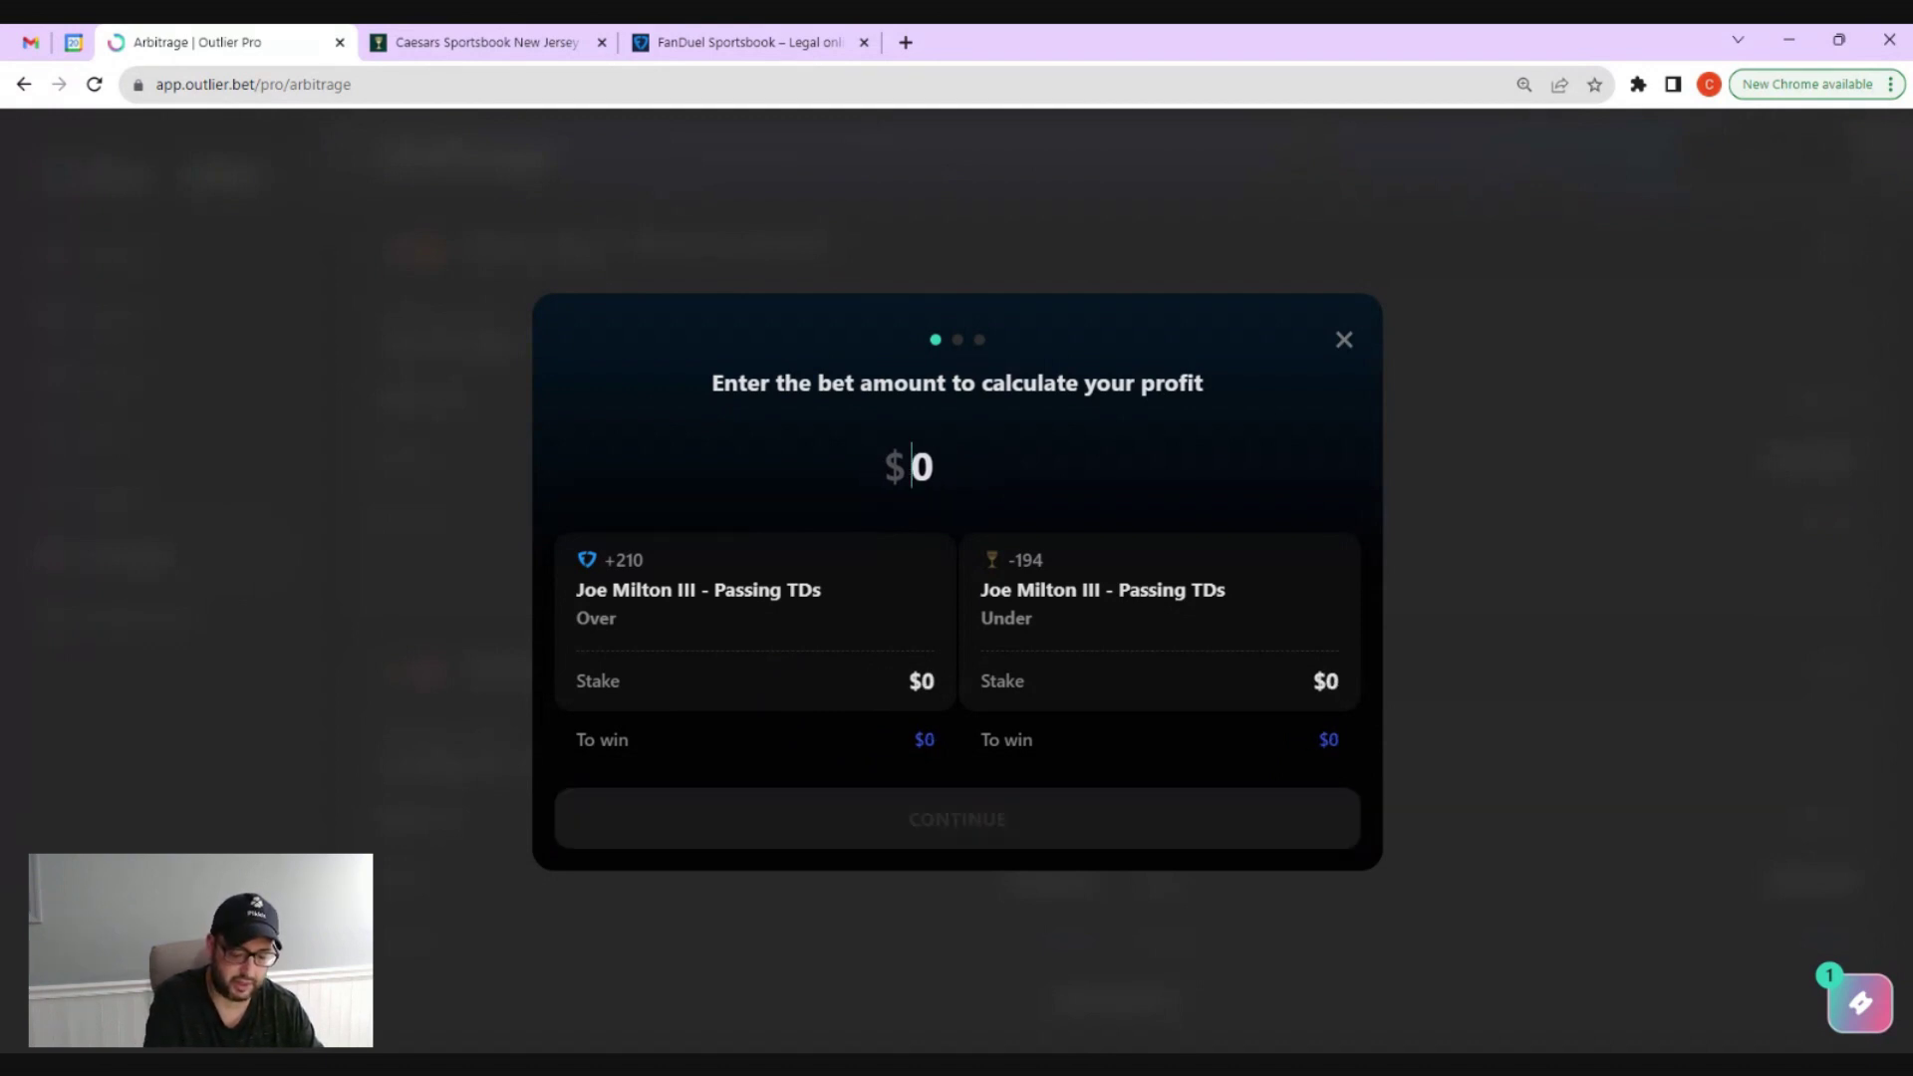
type("500")
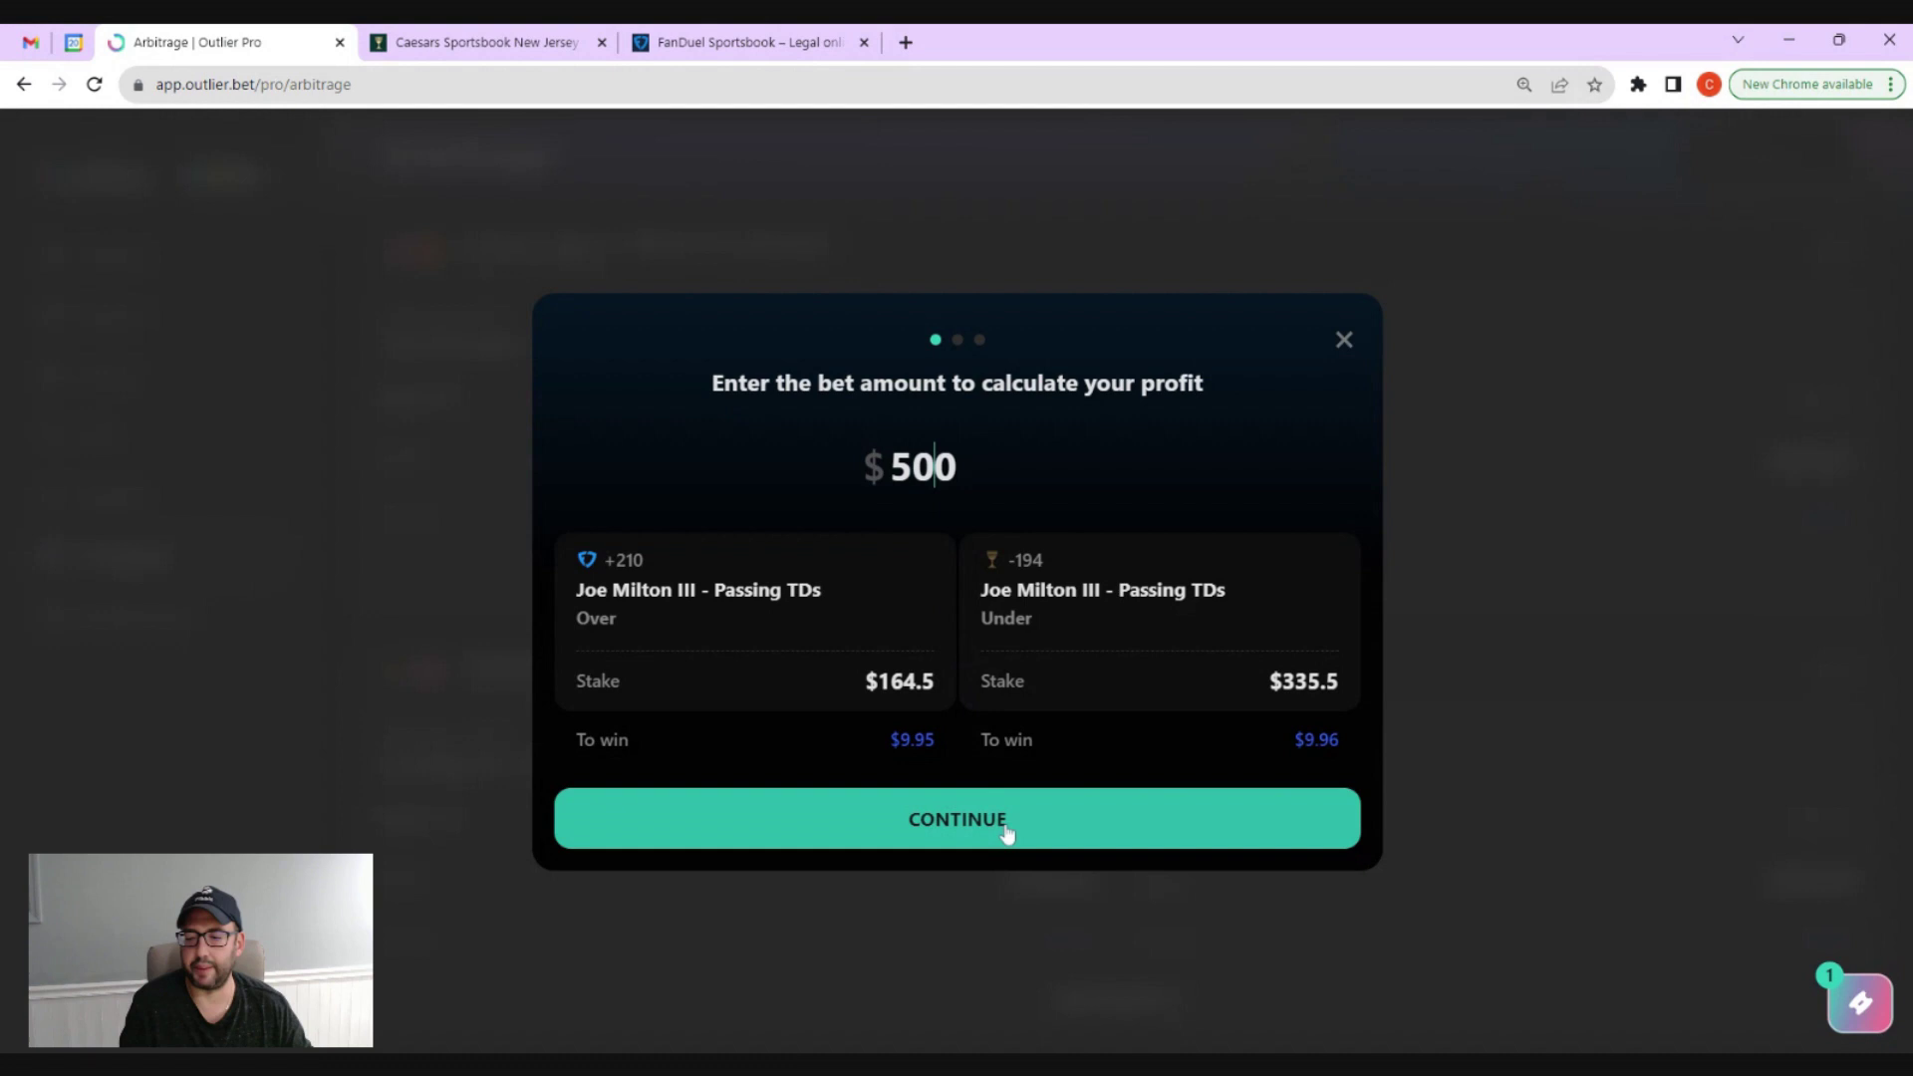
Continue to the FanDuel step and highlight the $164.50 Over 1.5 stake.
left_click(937, 821)
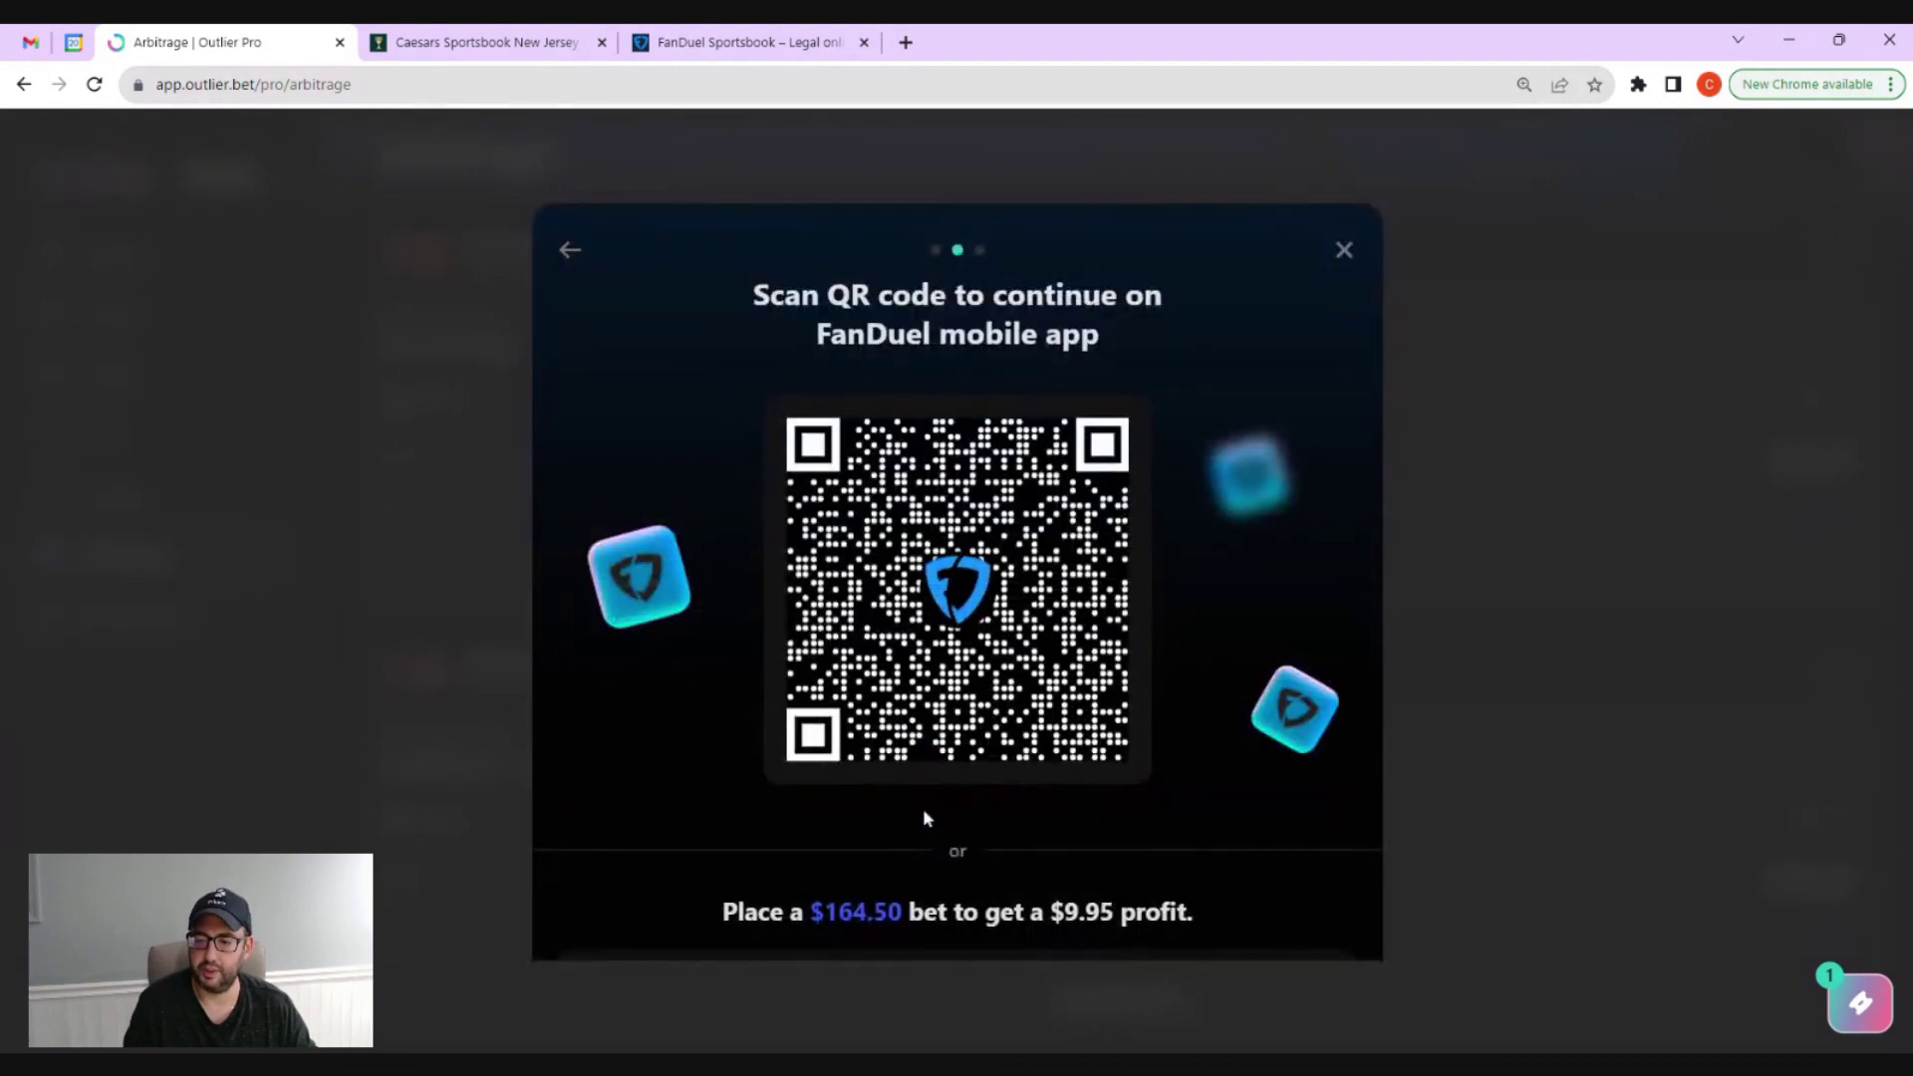
scroll(935, 477, "down", 3)
scroll(929, 470, "up", 2)
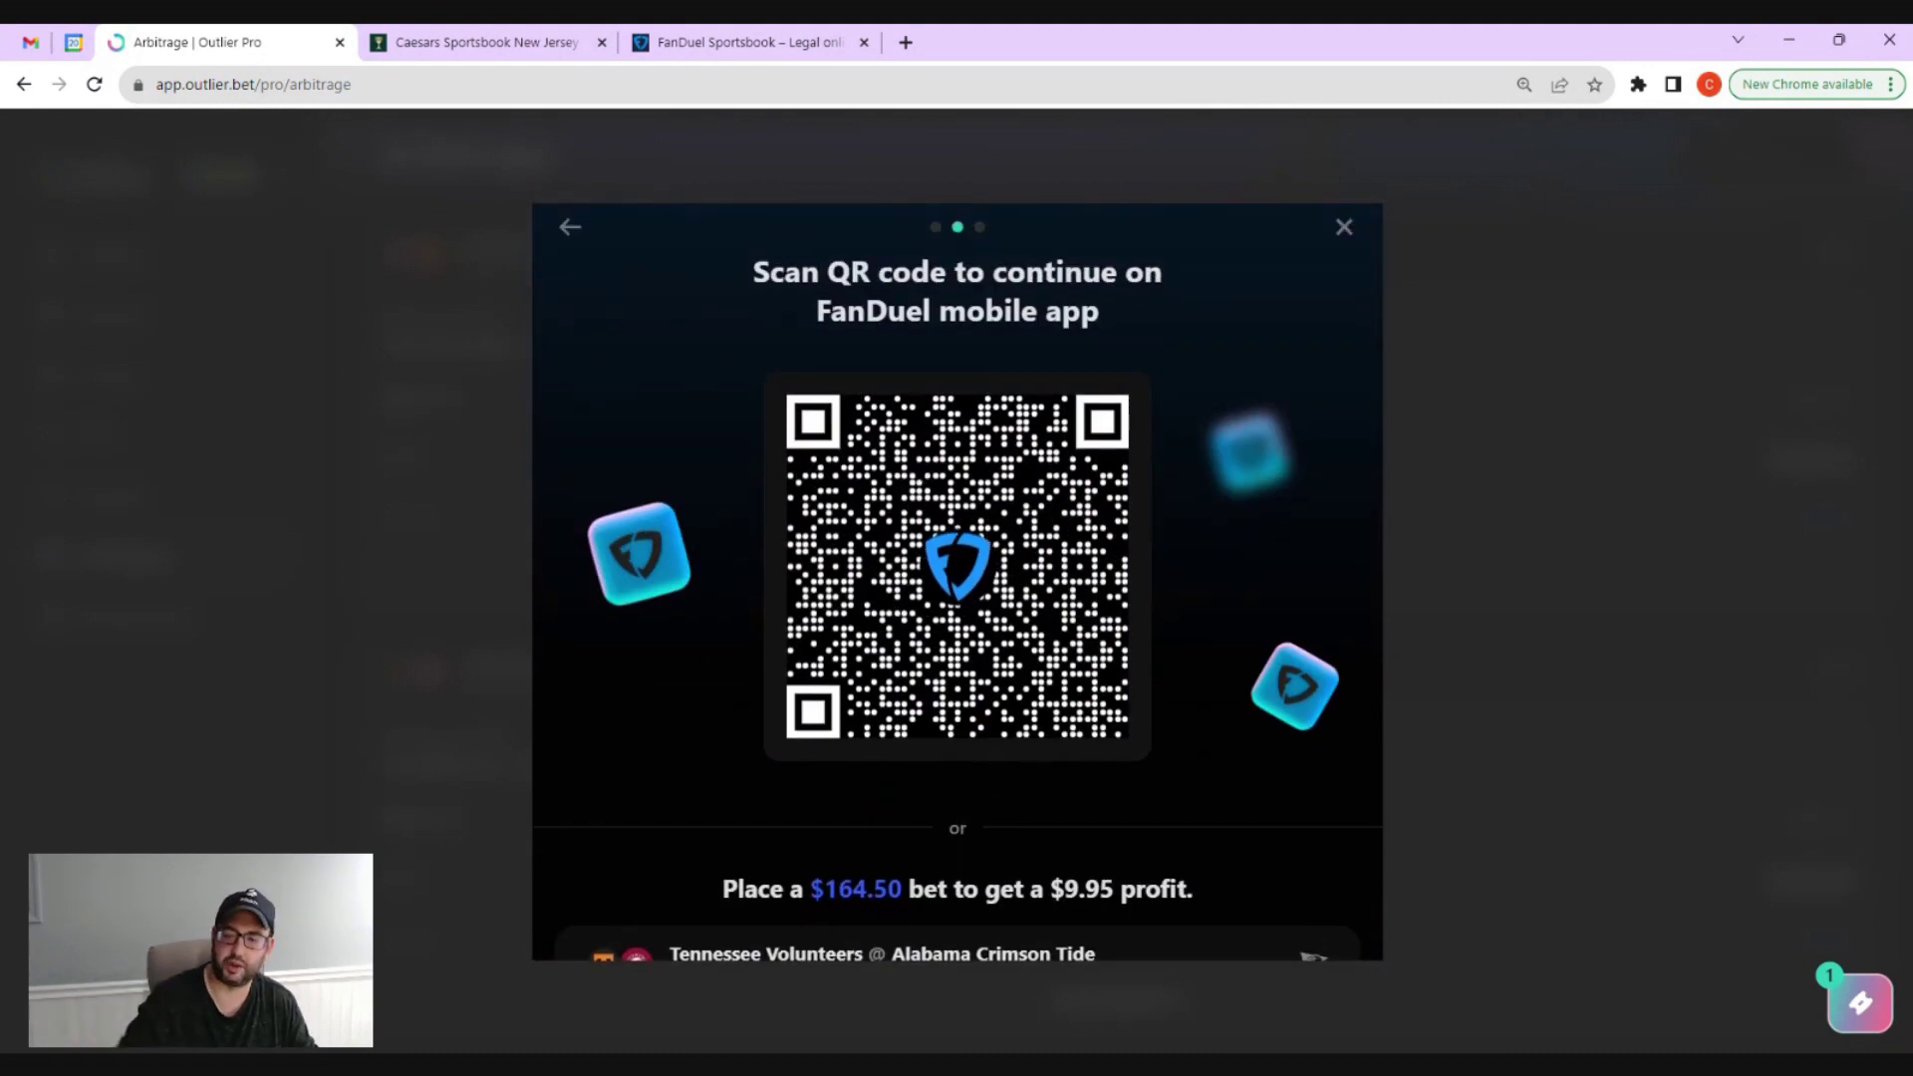
scroll(977, 551, "down", 3)
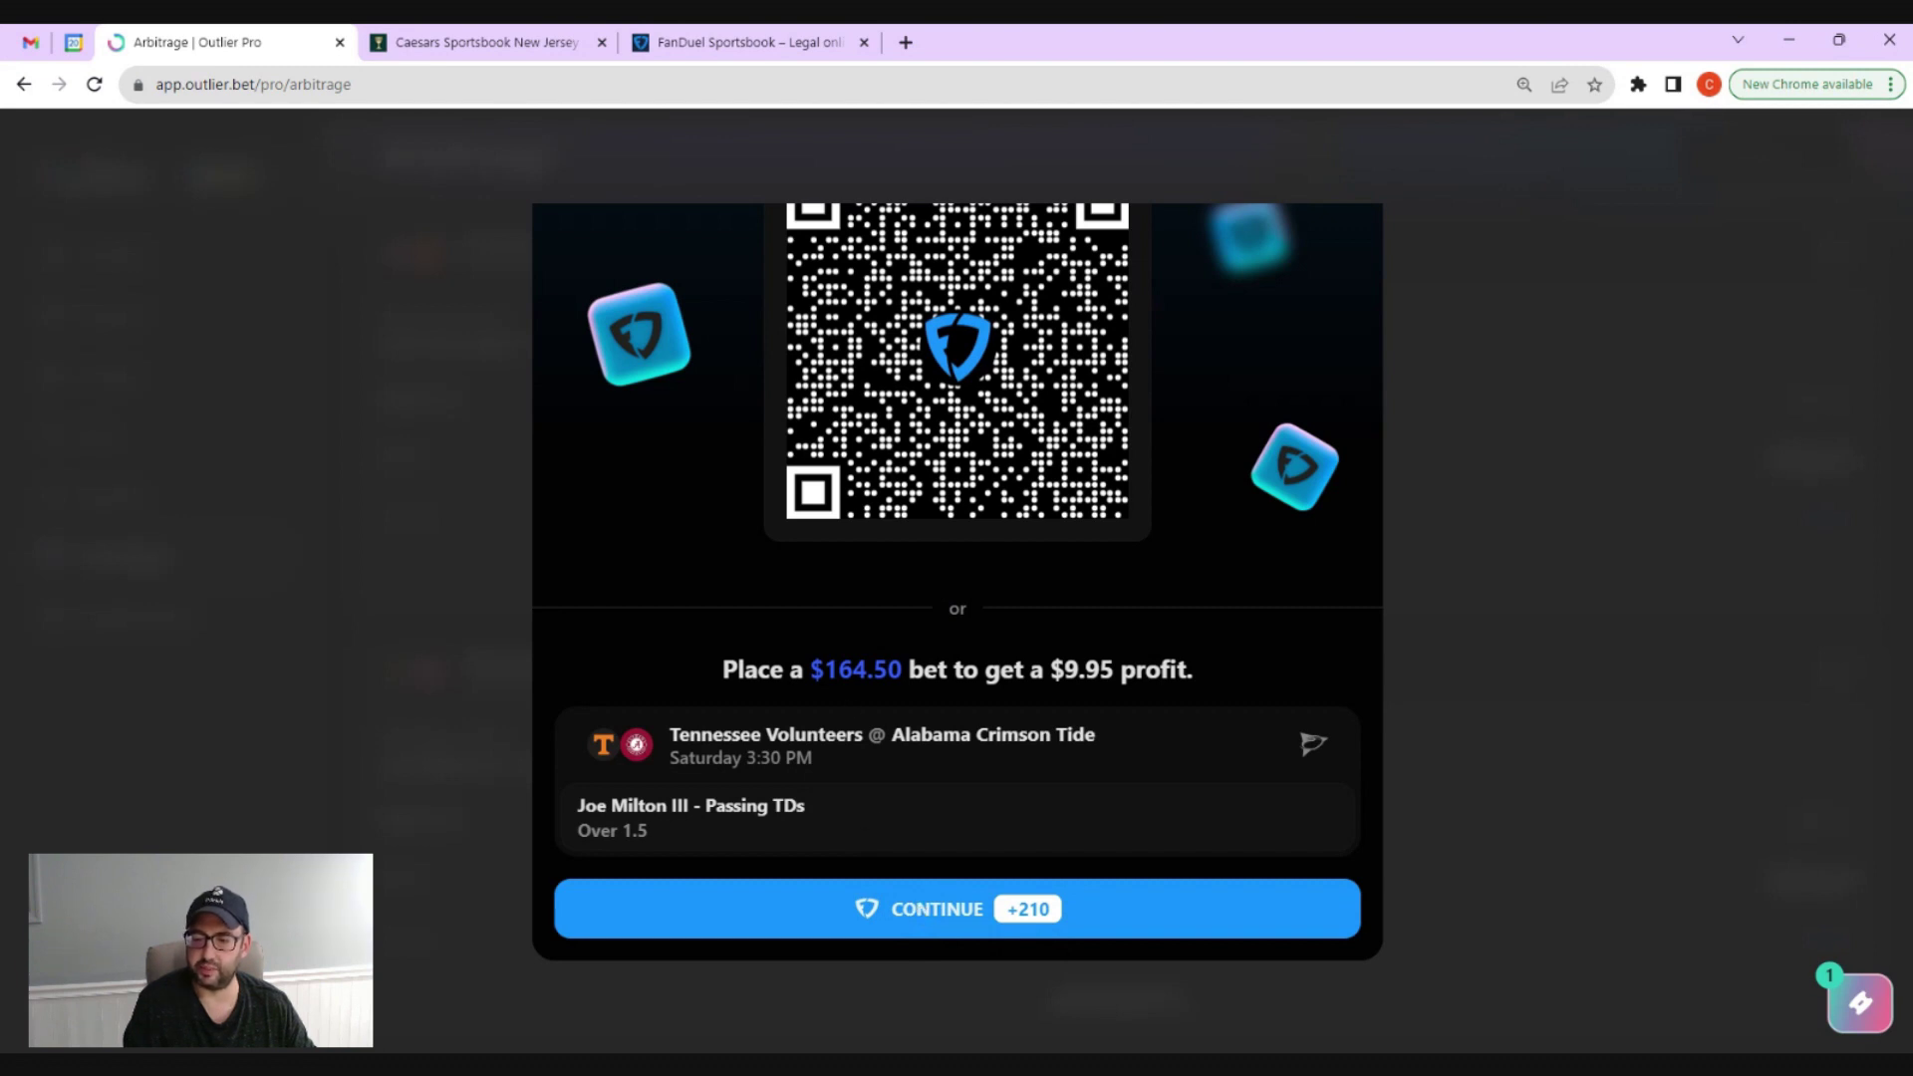
left_click_drag(903, 670, 809, 669)
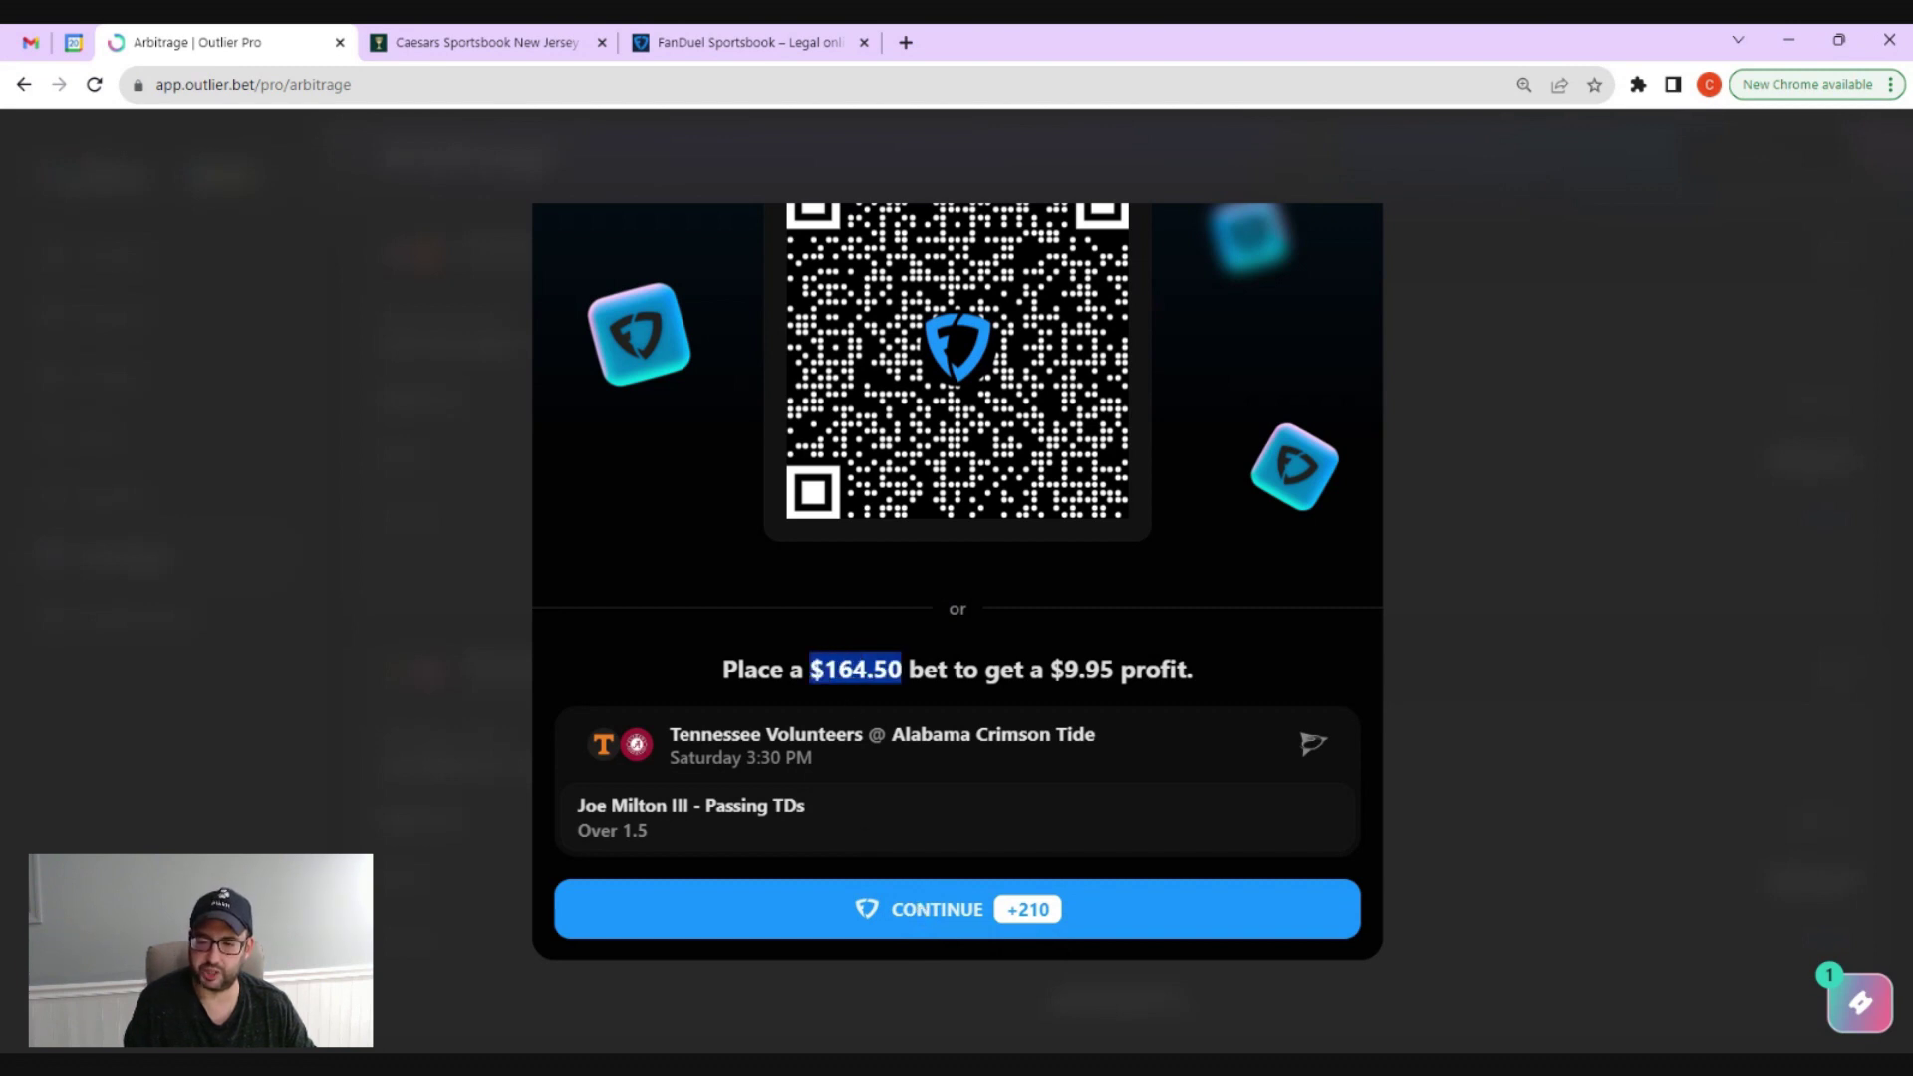
On FanDuel, enter a $164.50 wager on Joe Milton 2+ Passing Touchdowns at +210.
left_click(924, 920)
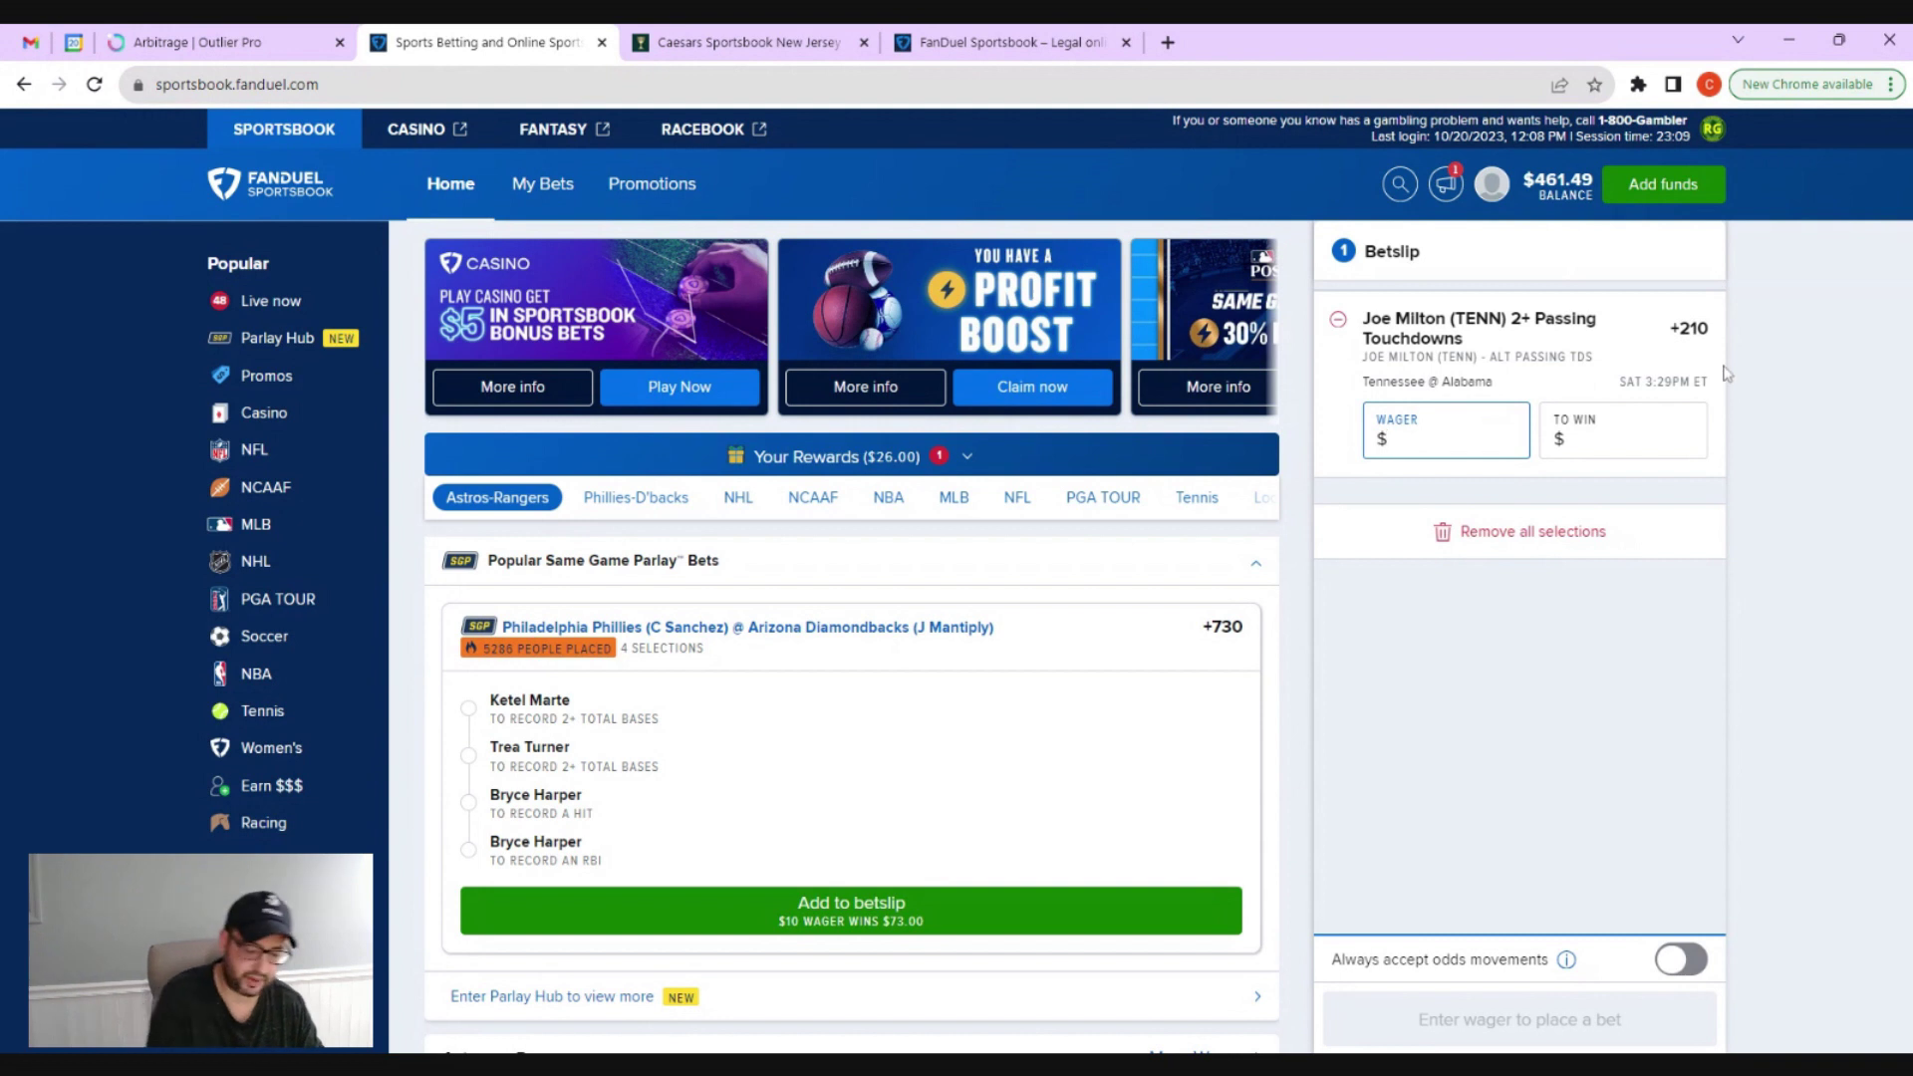
type("164")
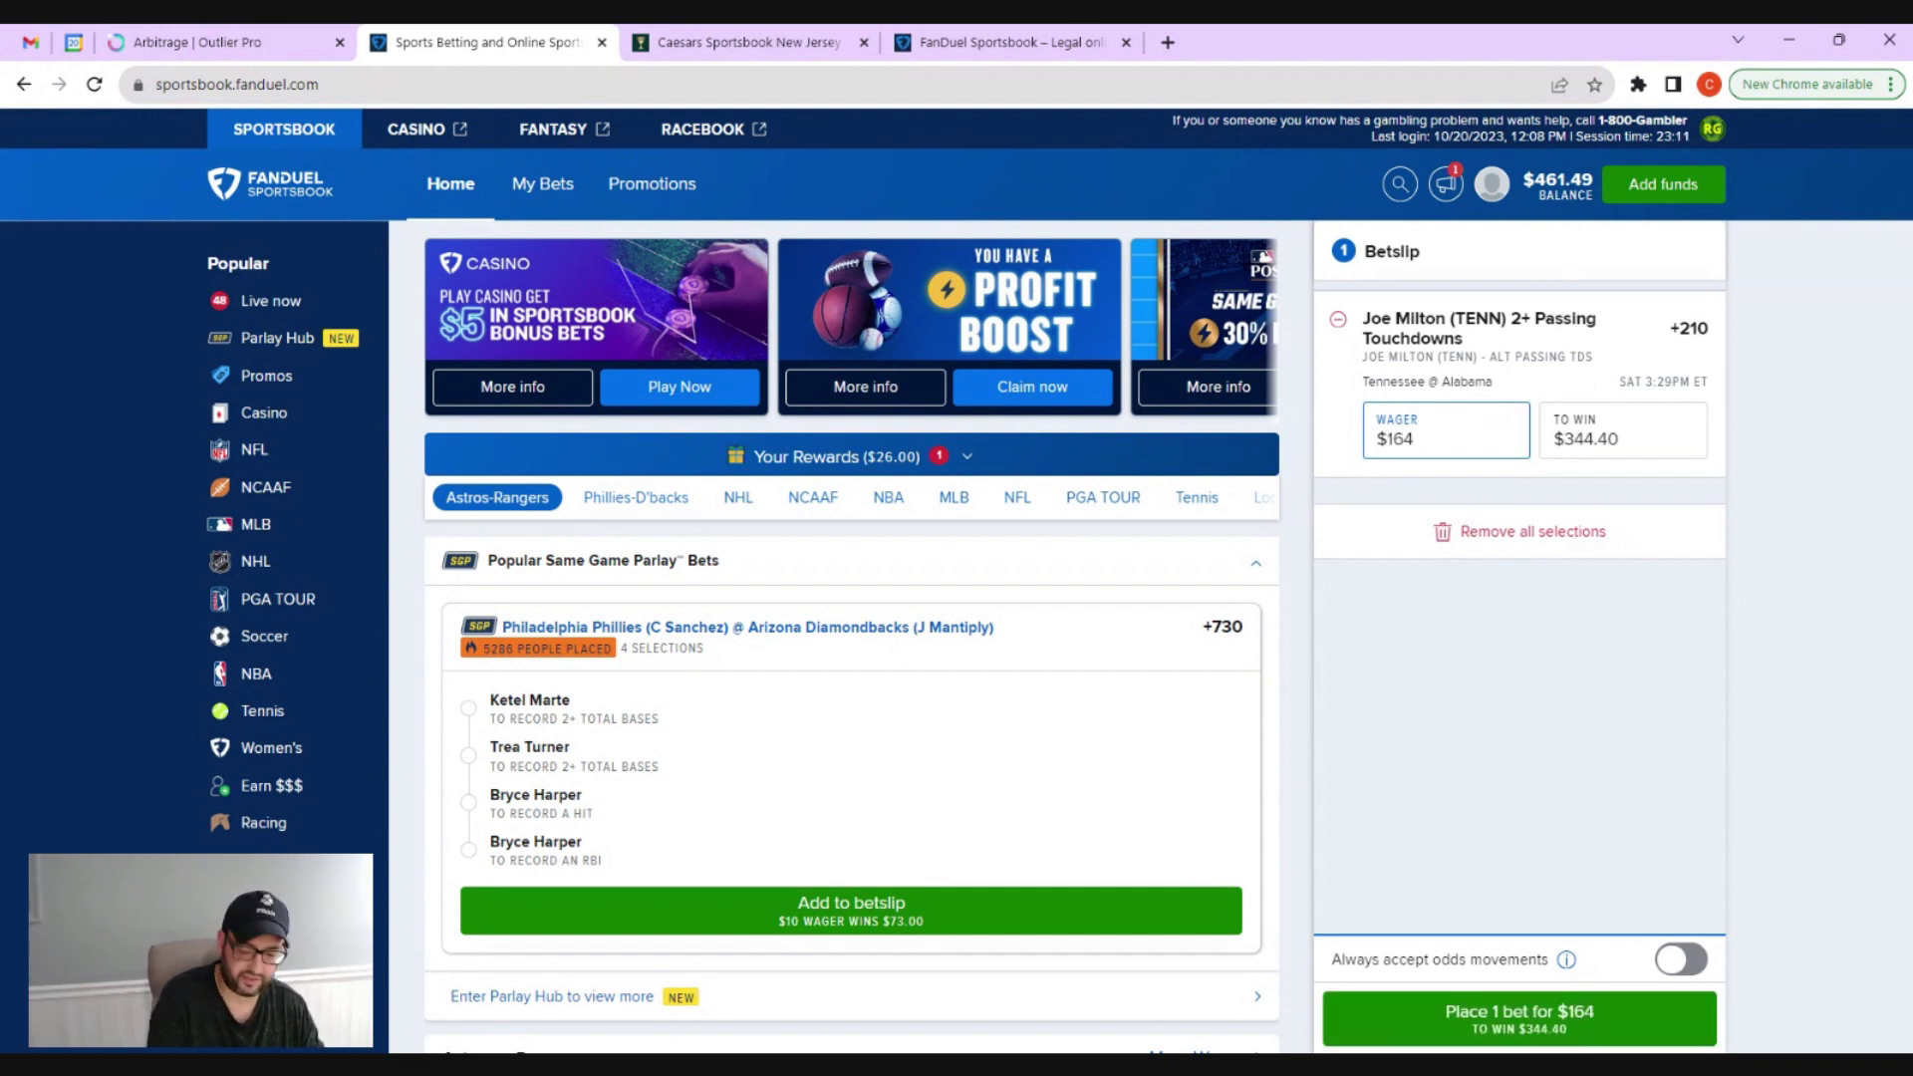
type(".50")
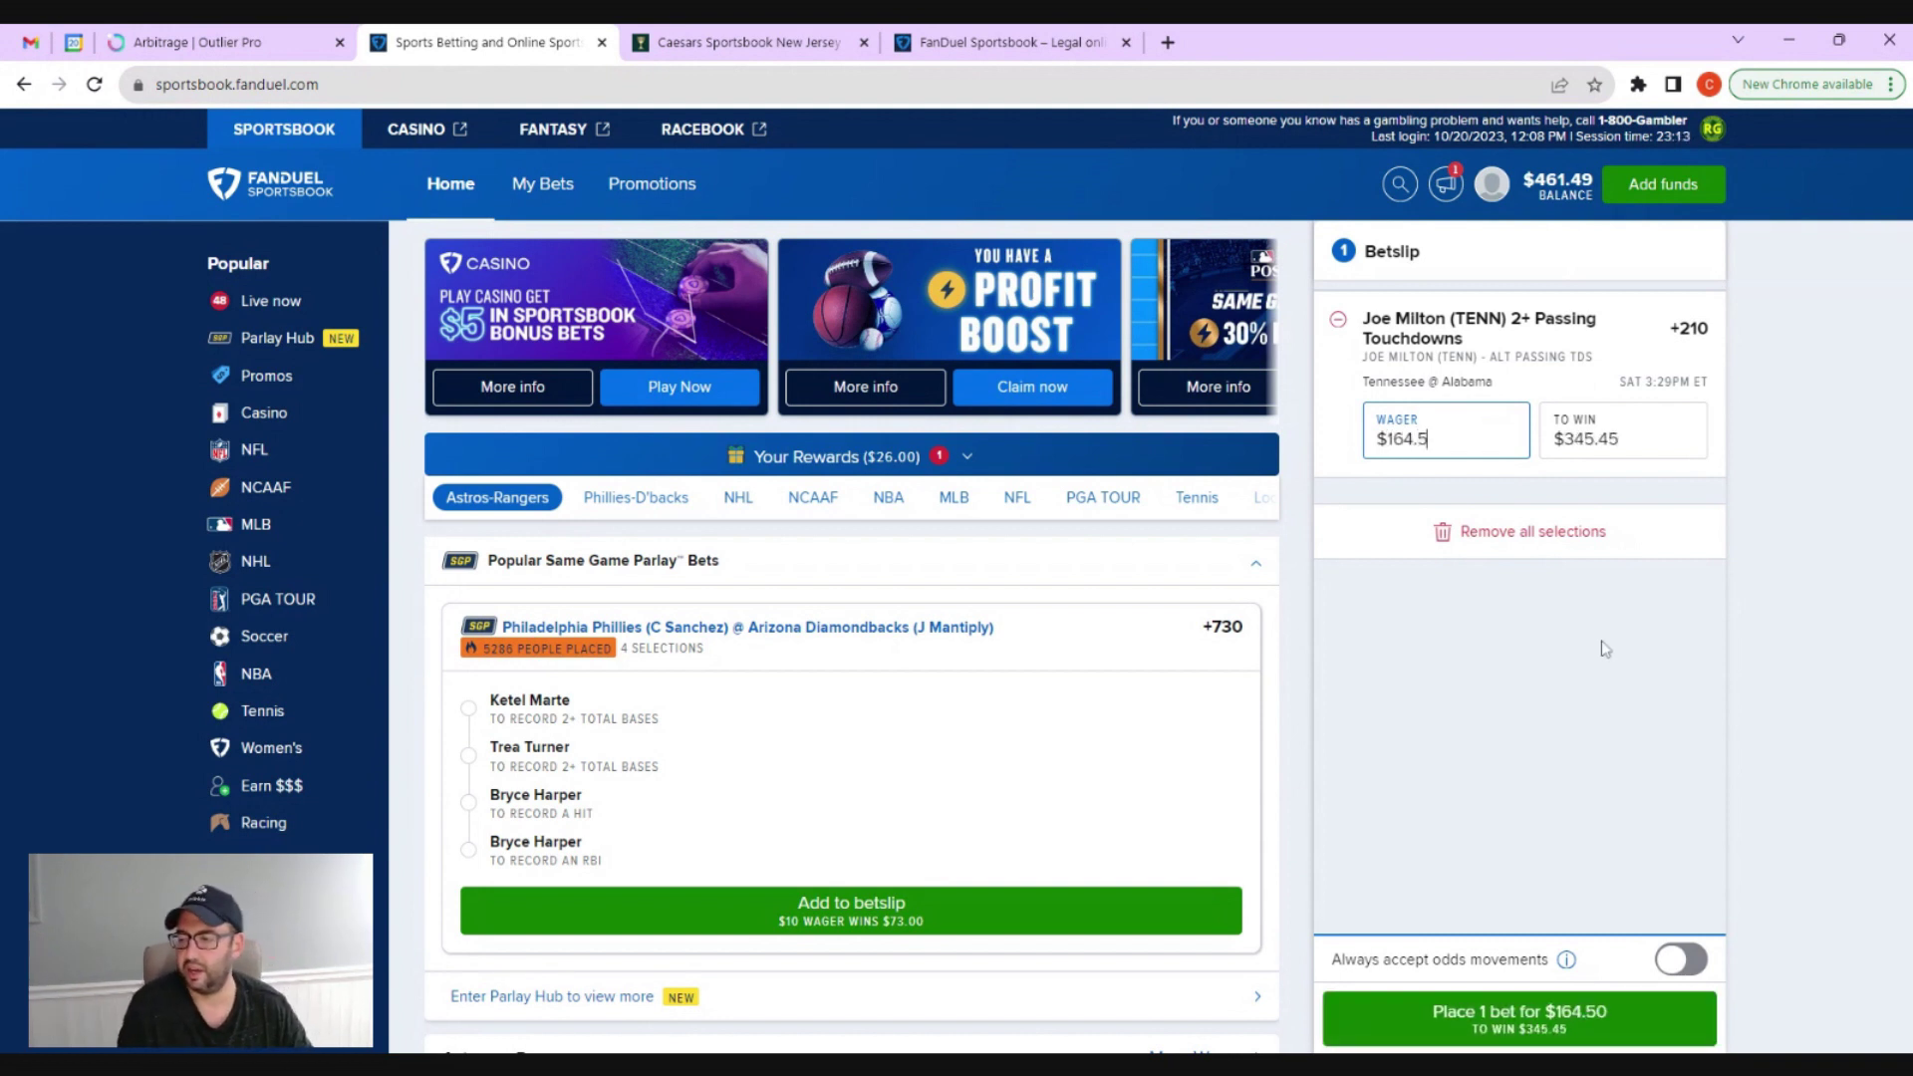
left_click(1601, 648)
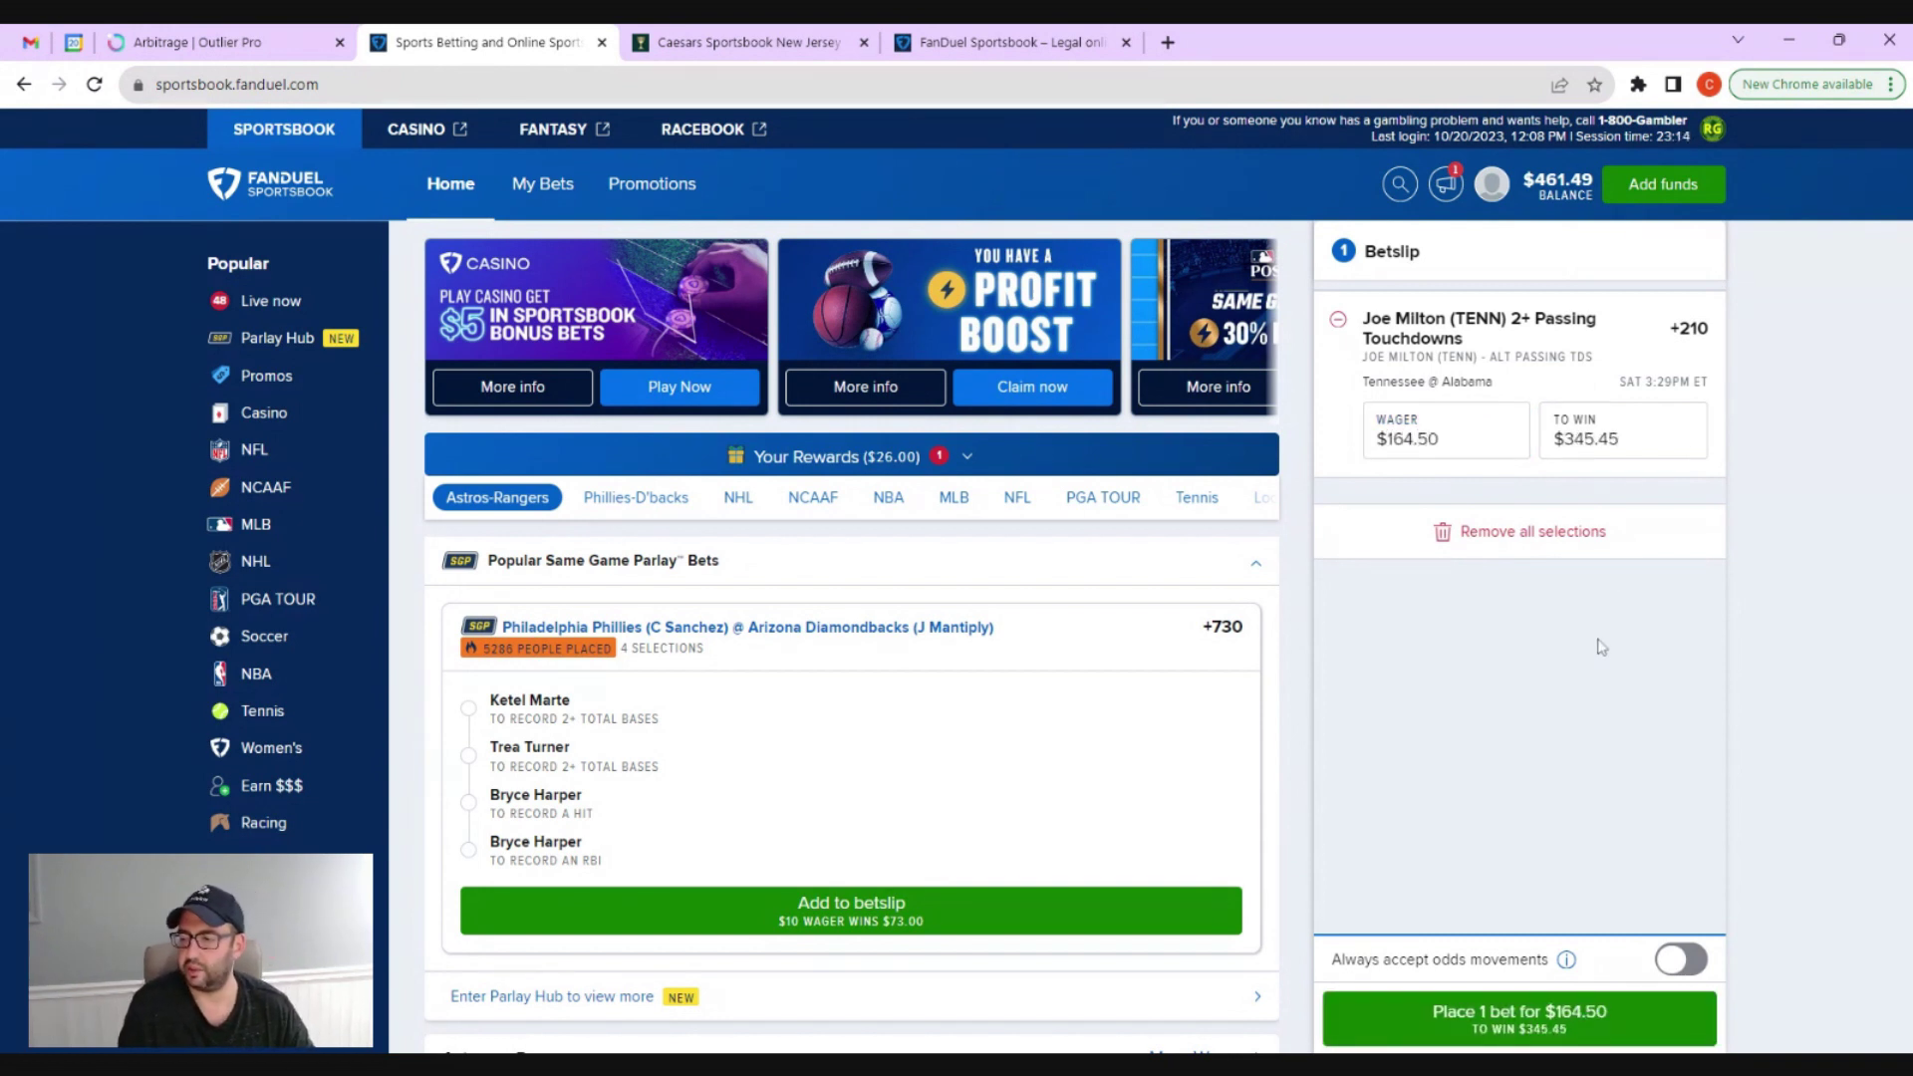
Back in Outlier Pro, highlight the $335.50 Caesars Under 1.5 stake.
left_click(199, 42)
scroll(877, 558, "up", 3)
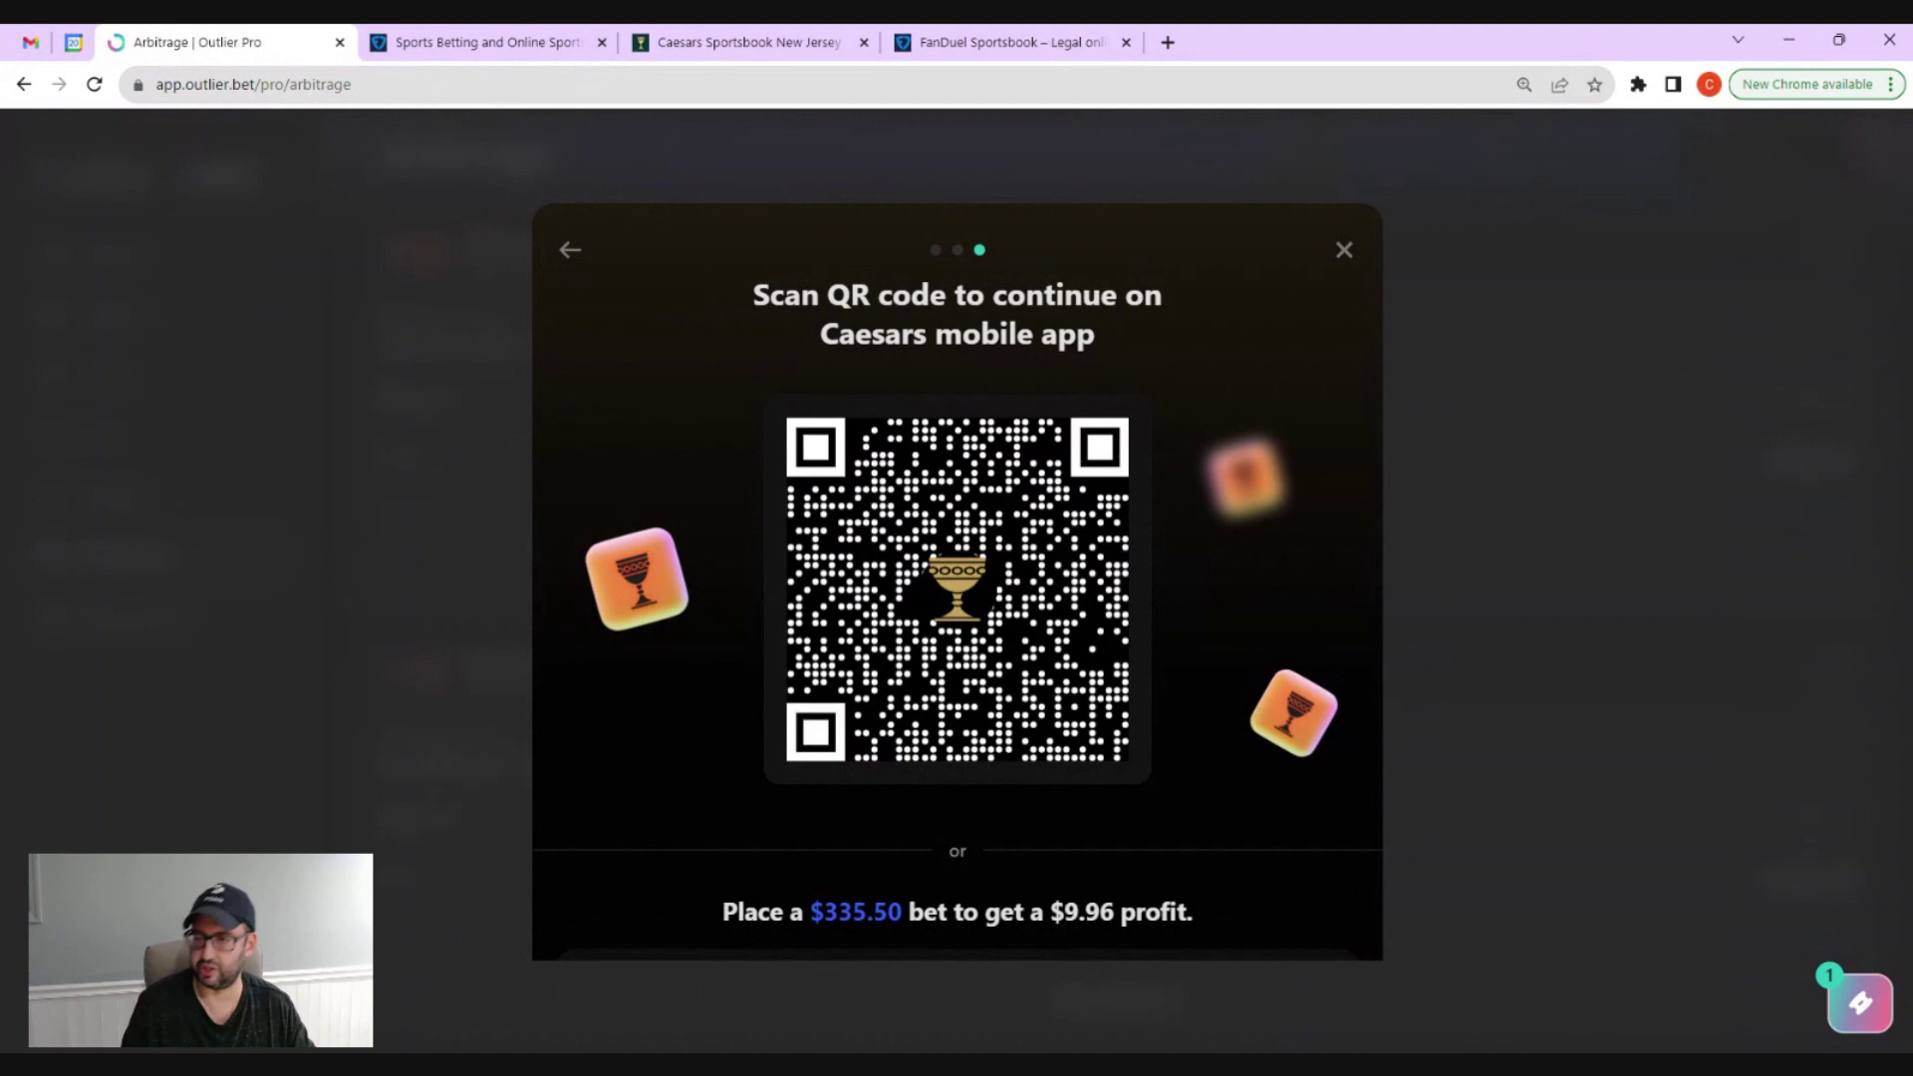
scroll(932, 636, "down", 2)
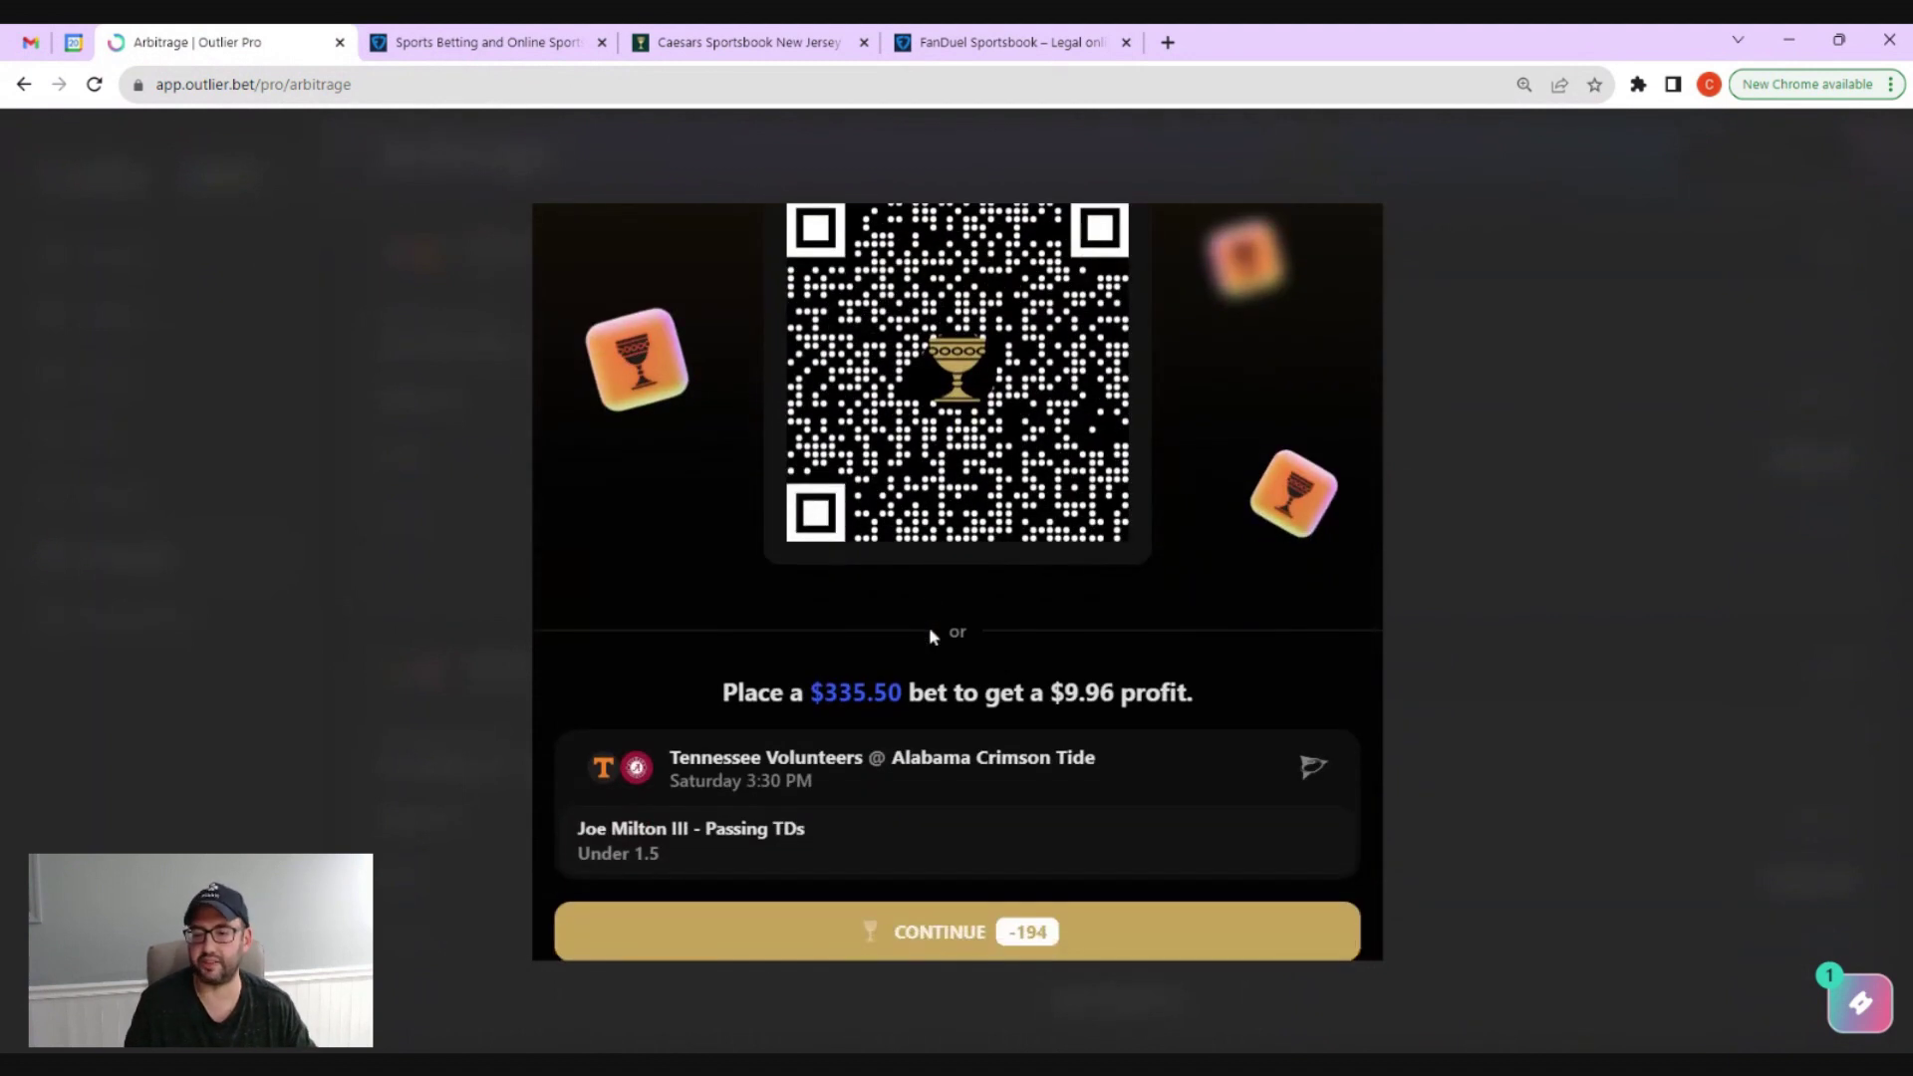
left_click_drag(823, 693, 902, 693)
key("ctrl+c")
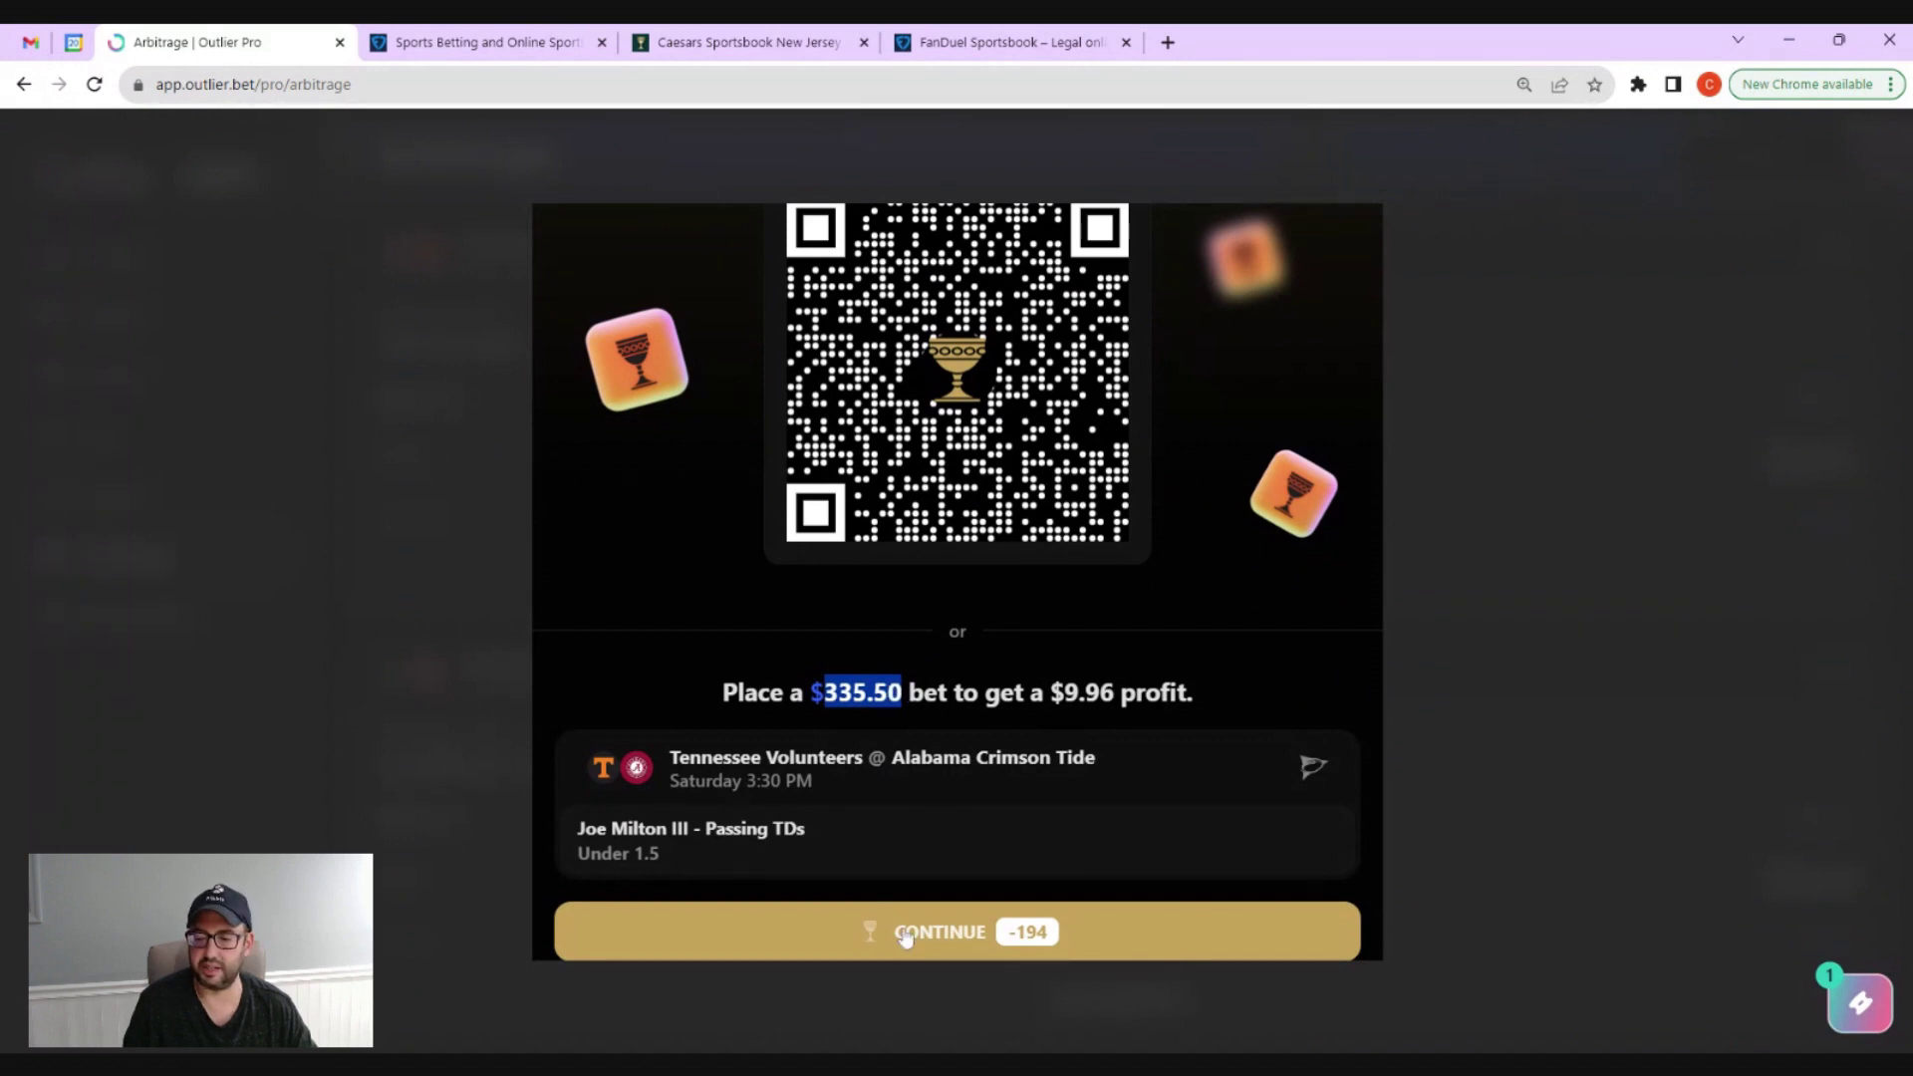
On Caesars, paste a $335.50 wager on Joe Milton III Under 1.5 at -194.
left_click(905, 933)
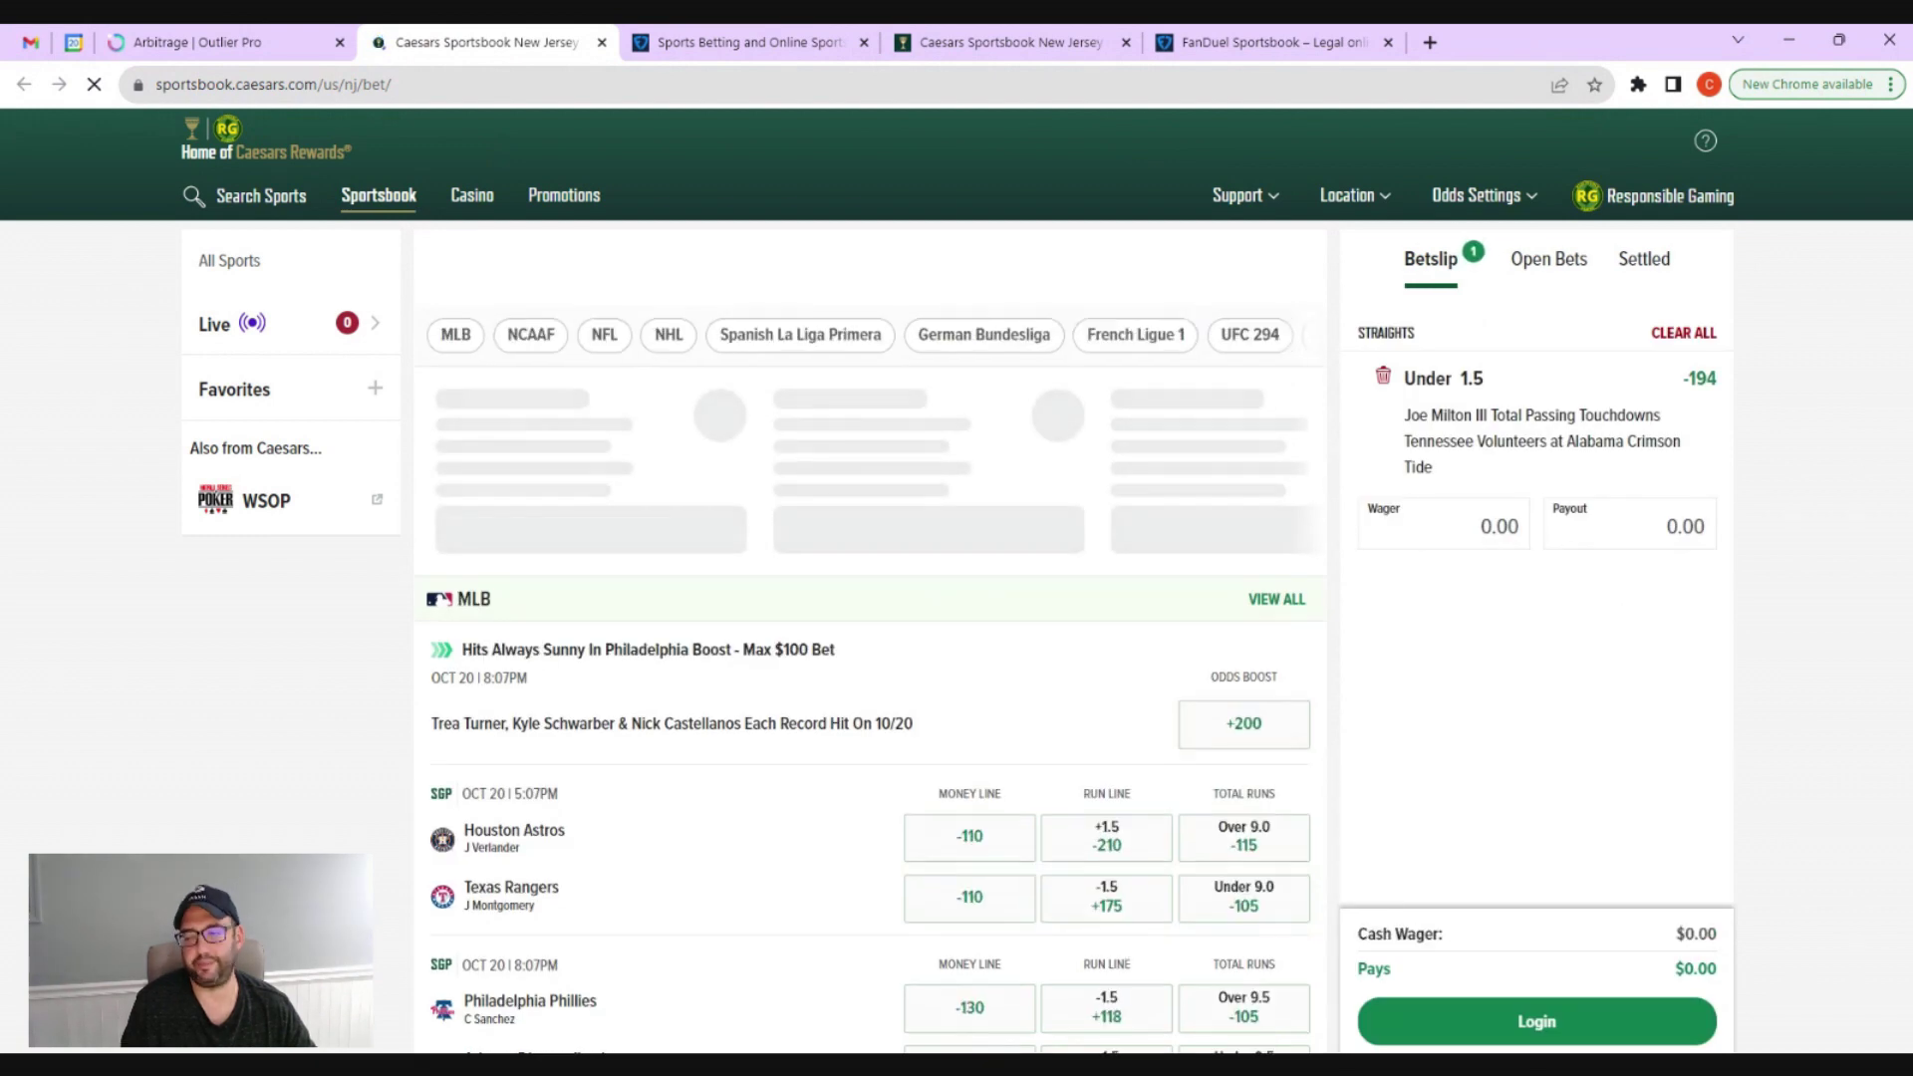
left_click(1445, 527)
key("ctrl+v")
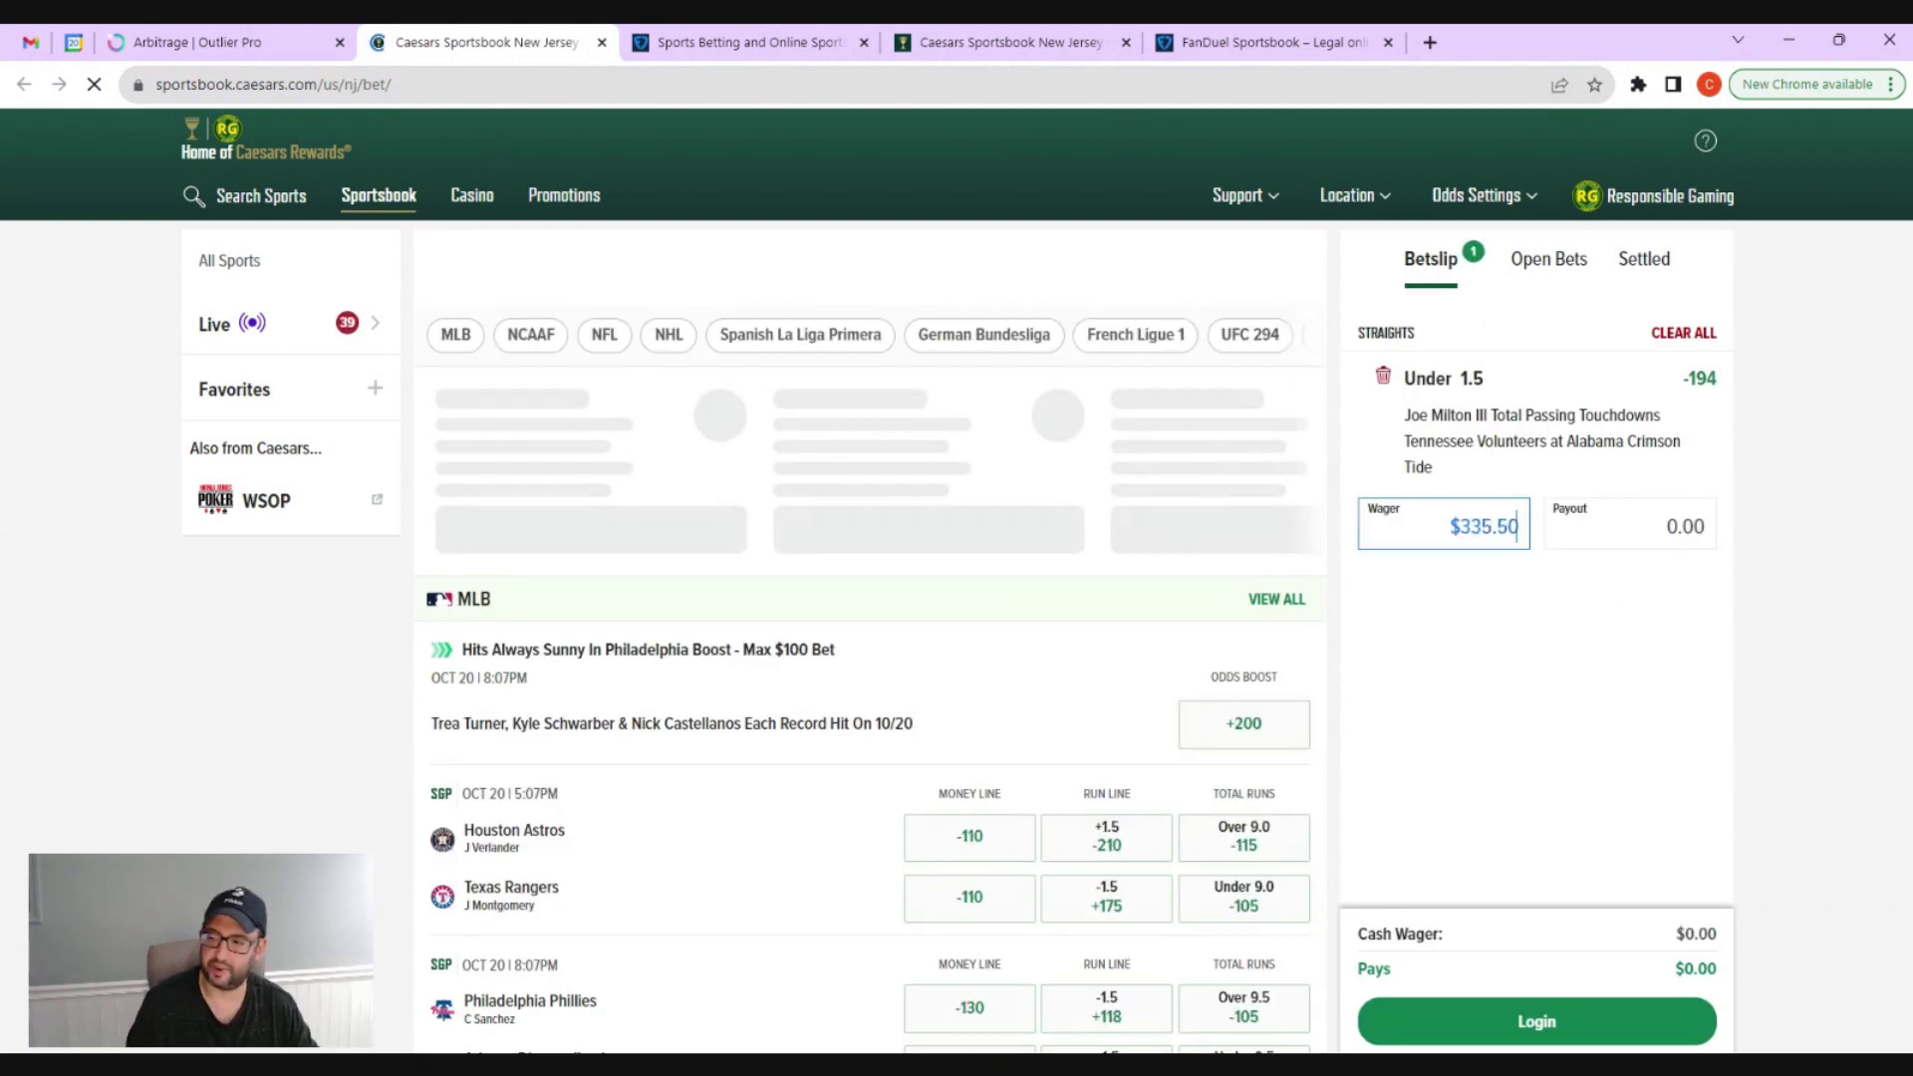
left_click(1562, 671)
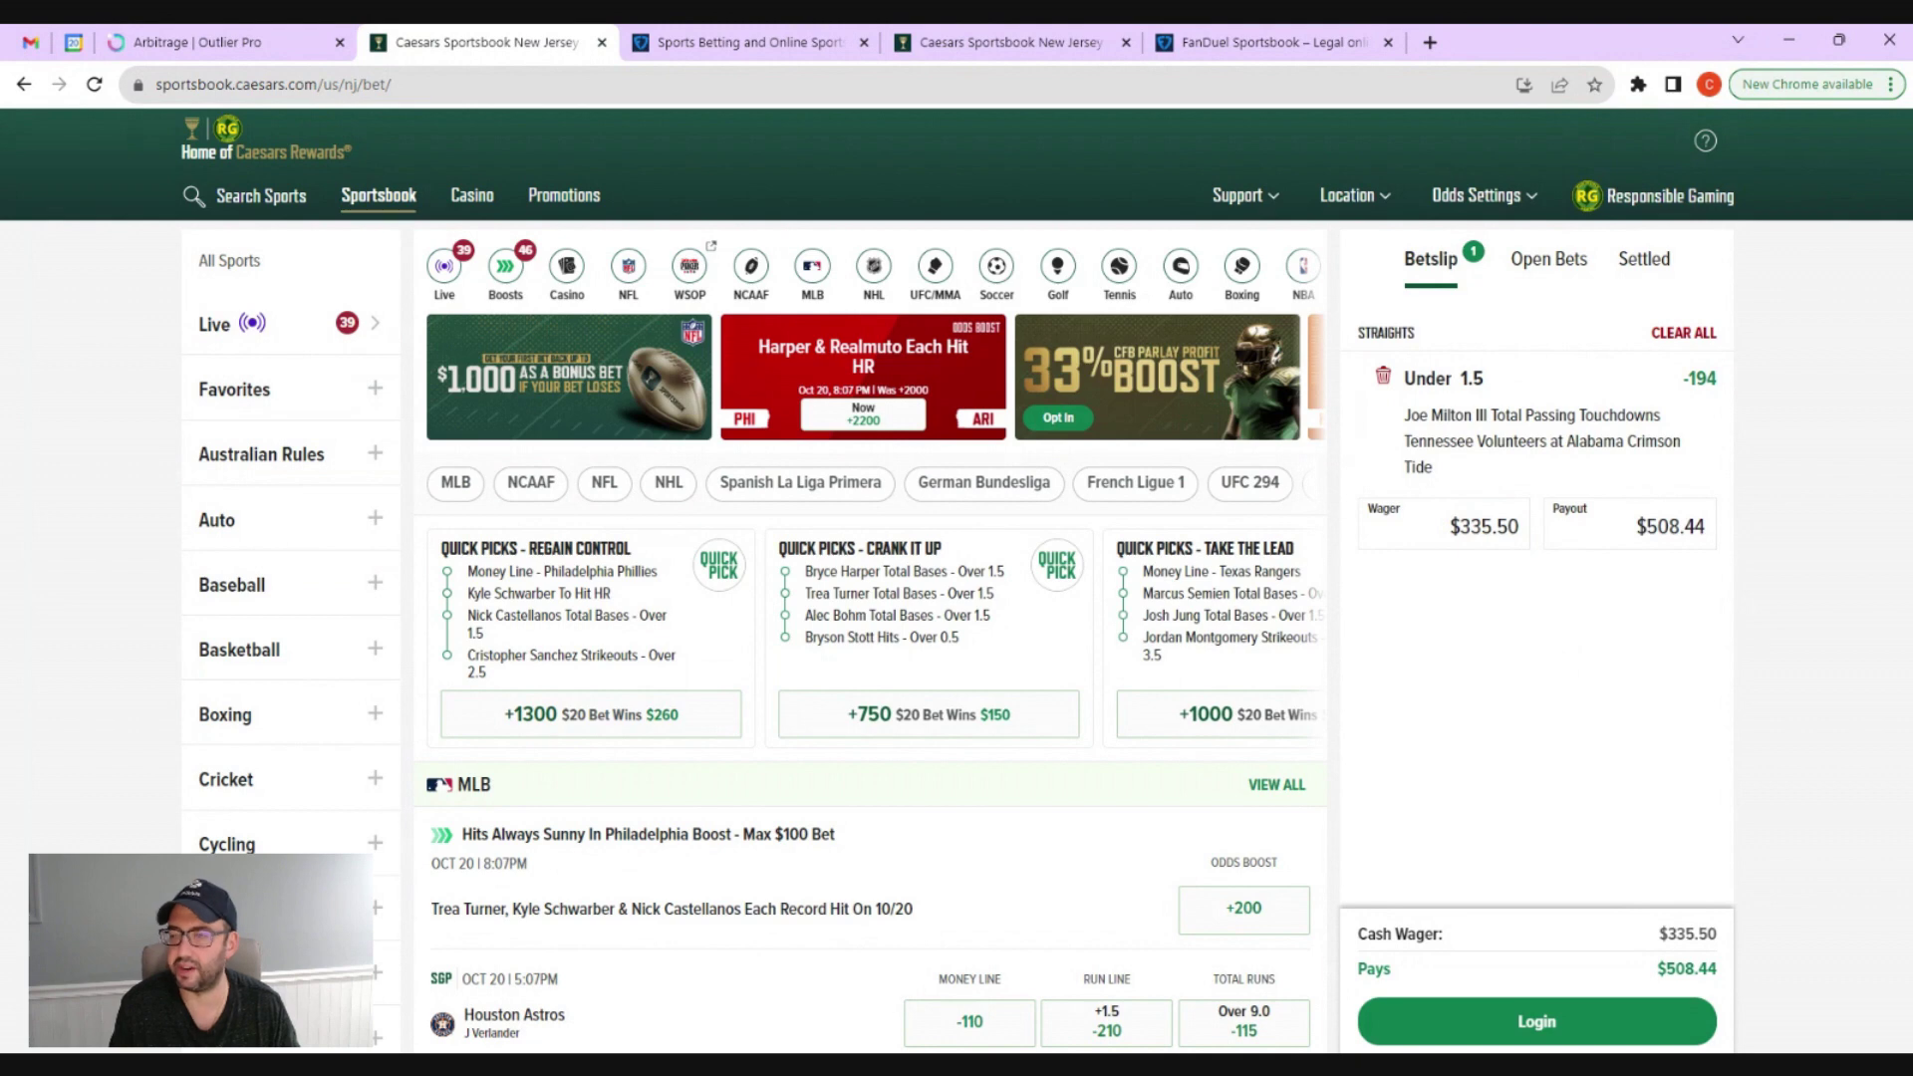
Place the $164.50 FanDuel Over bet and the $335.50 Caesars Under bet.
left_click(750, 42)
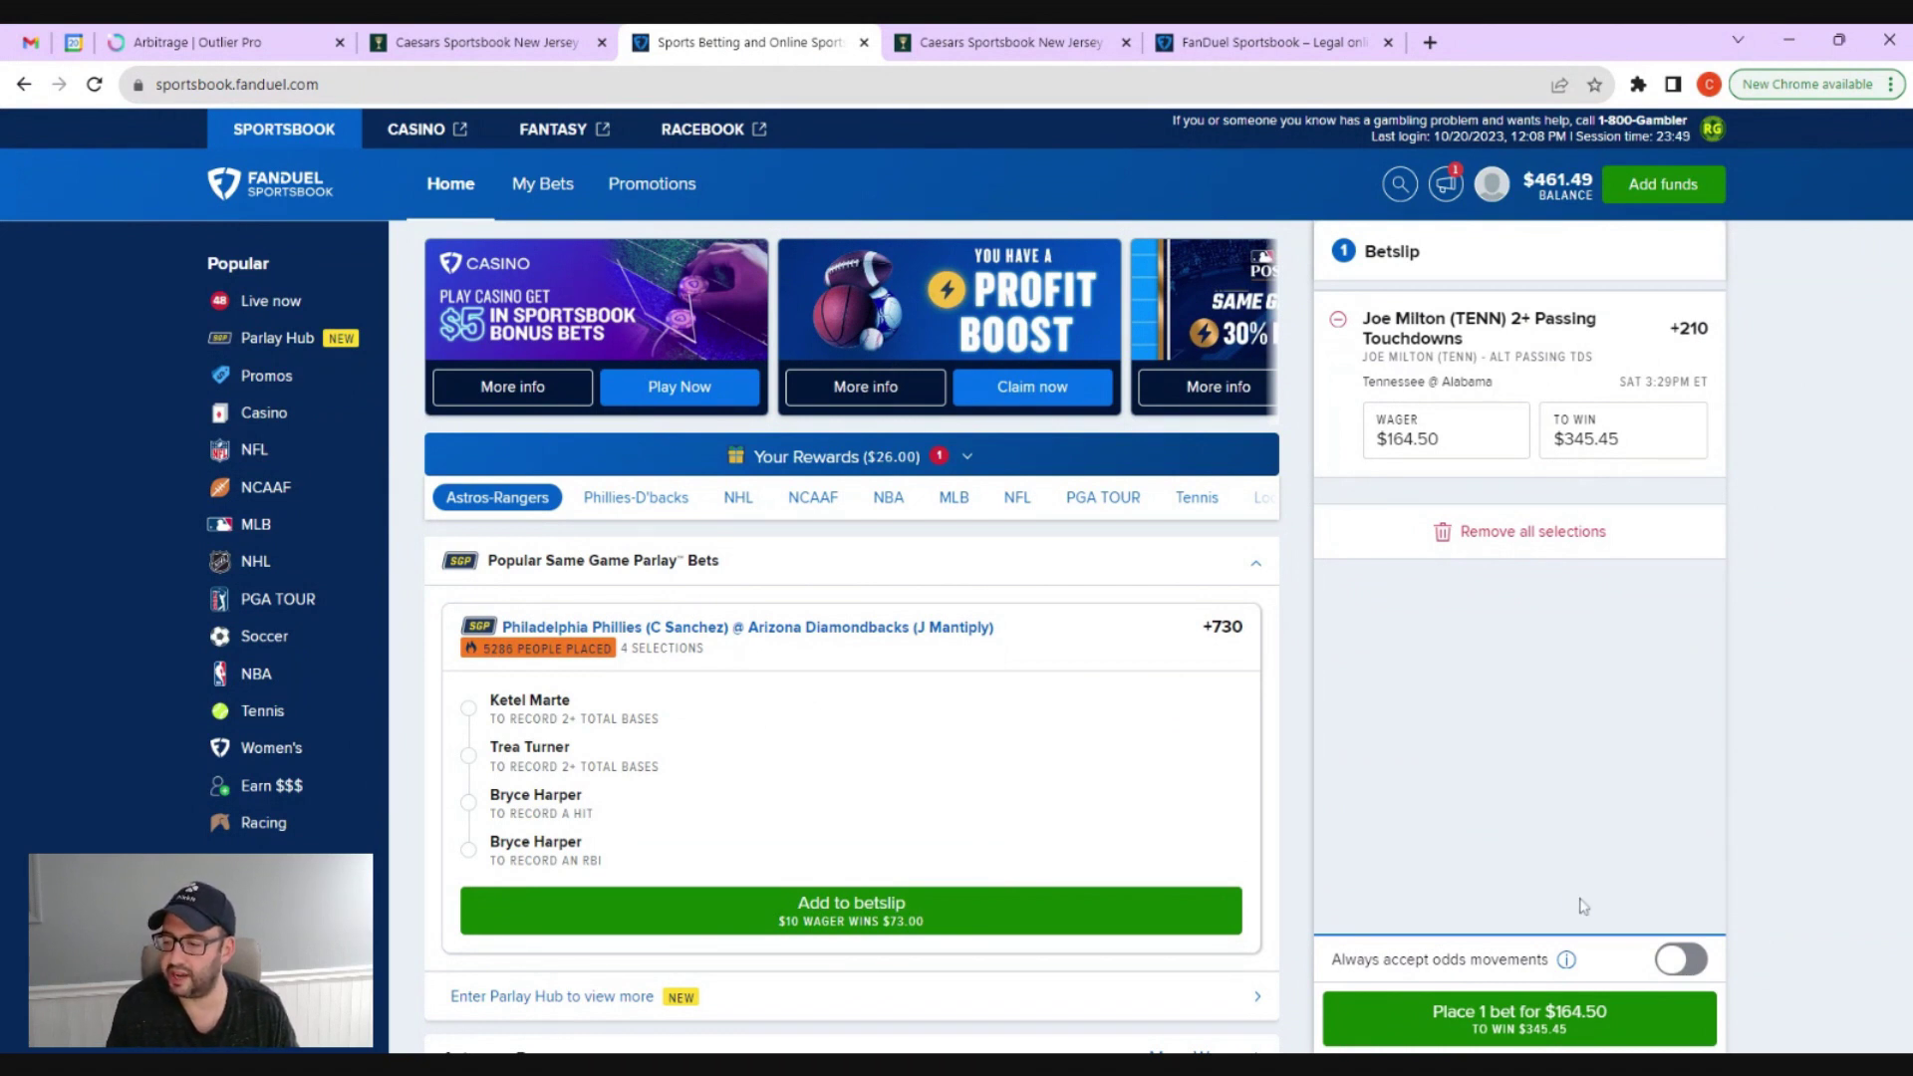
left_click(1547, 1033)
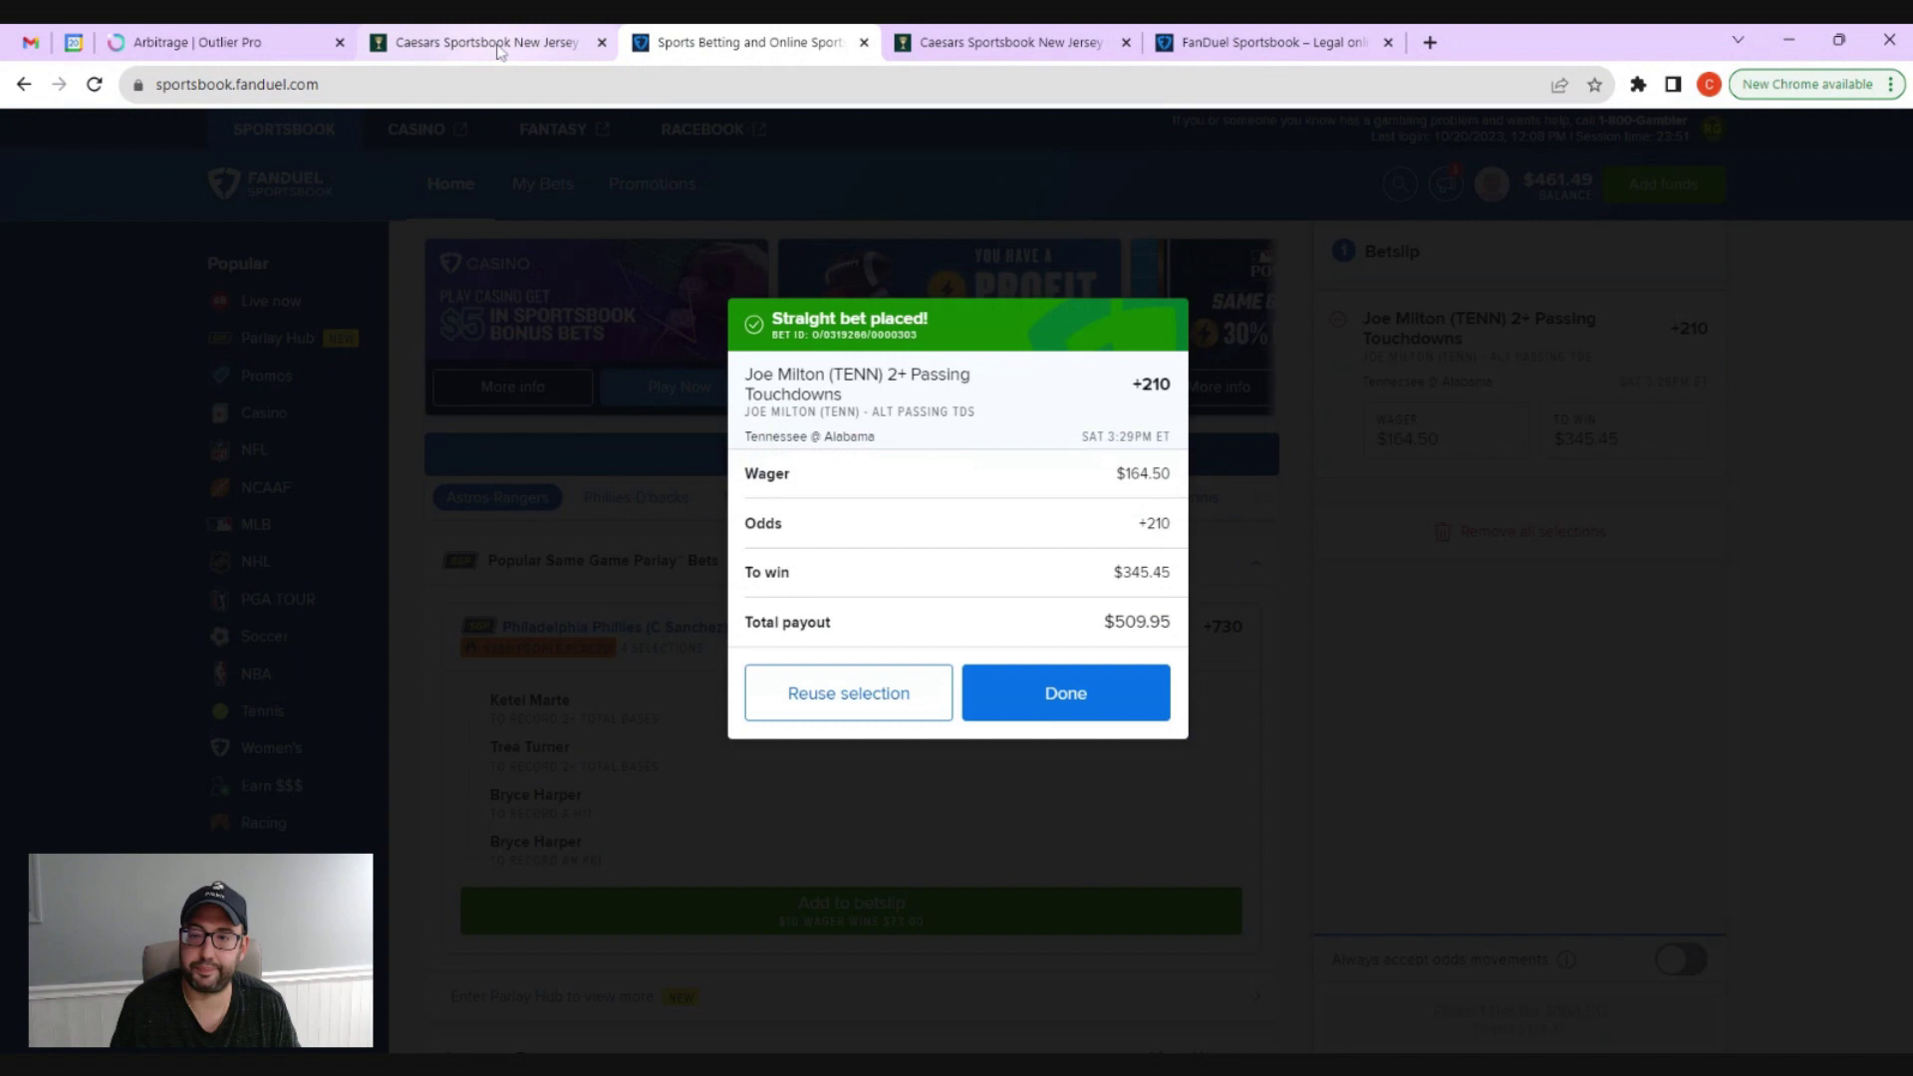
left_click(488, 42)
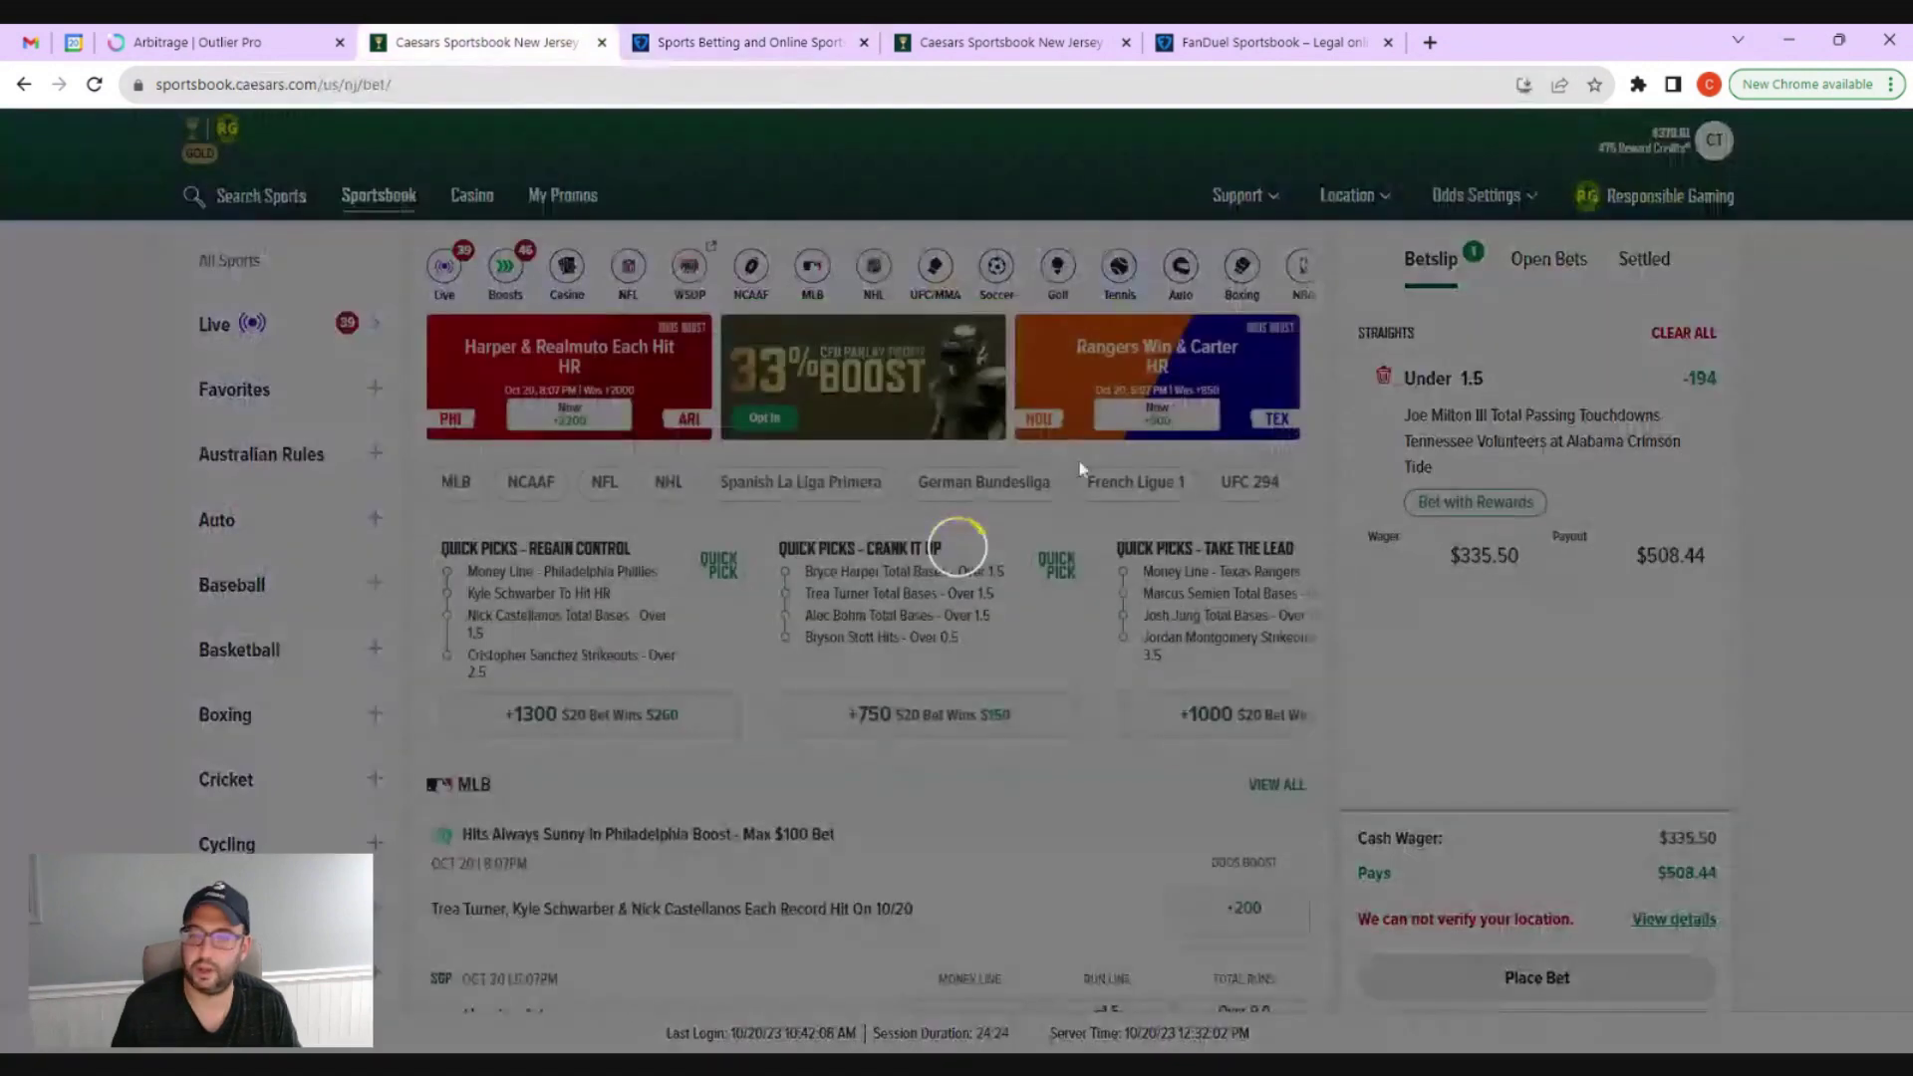
left_click(1547, 979)
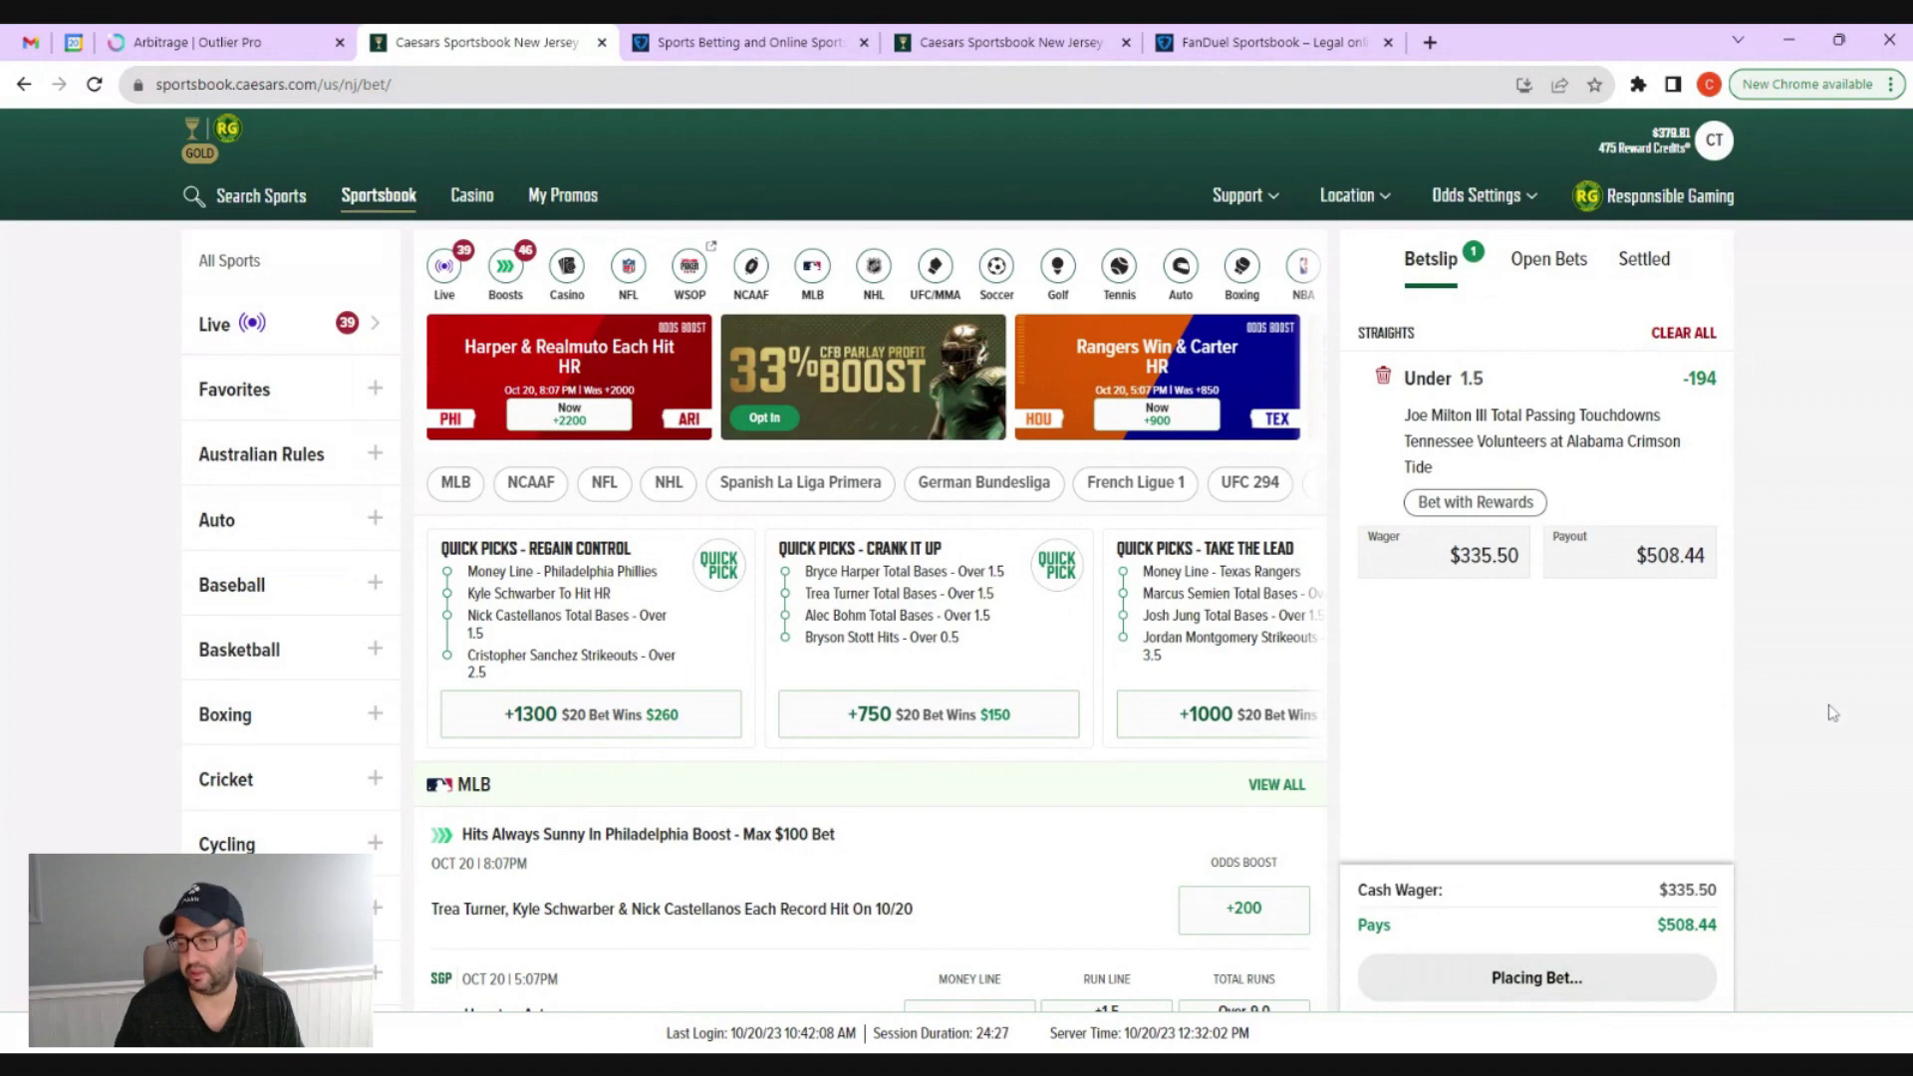
Return to the Outlier Pro Arbitrage feed listing the Joe Milton III opportunity.
left_click(227, 38)
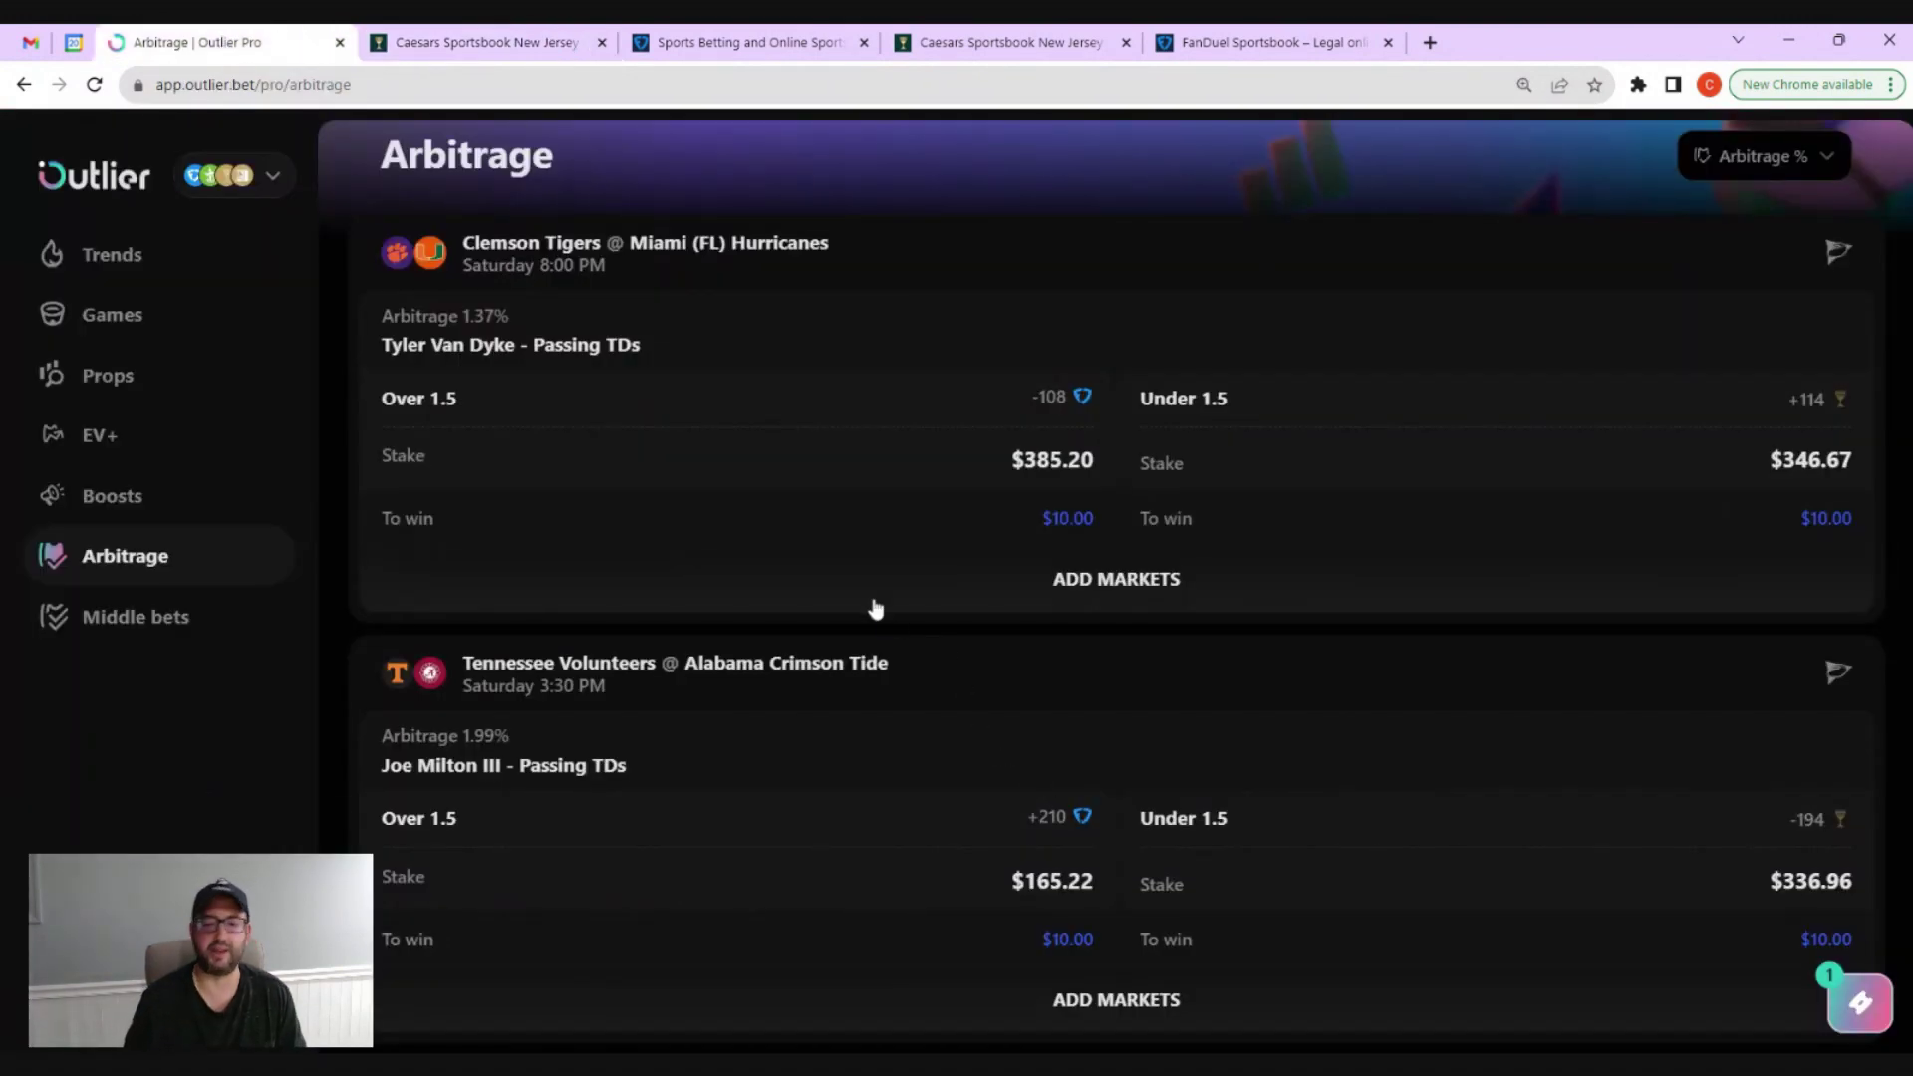